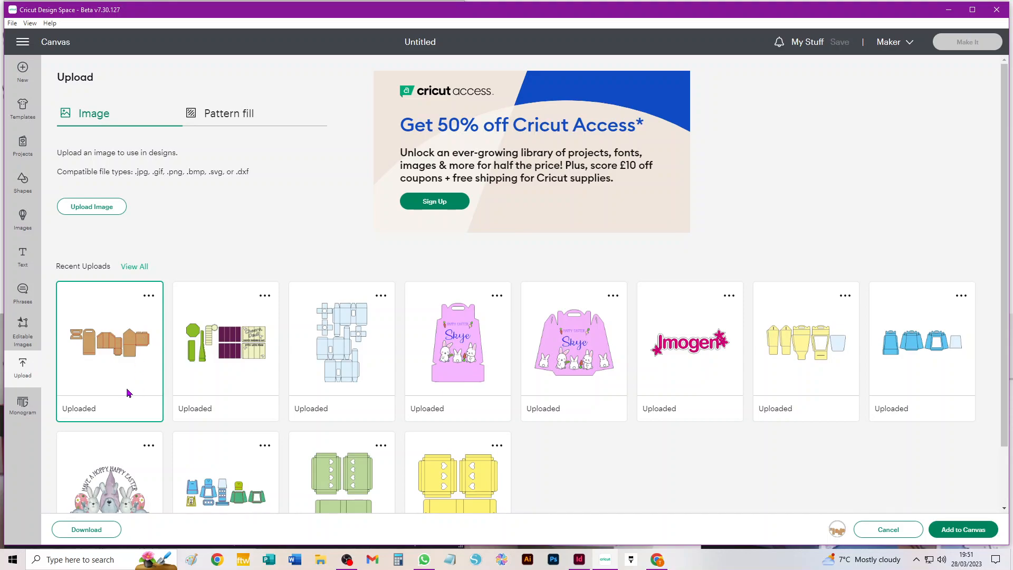
Add the selected beer bottle caddy upload to the canvas, then deselect it.
left_click(951, 534)
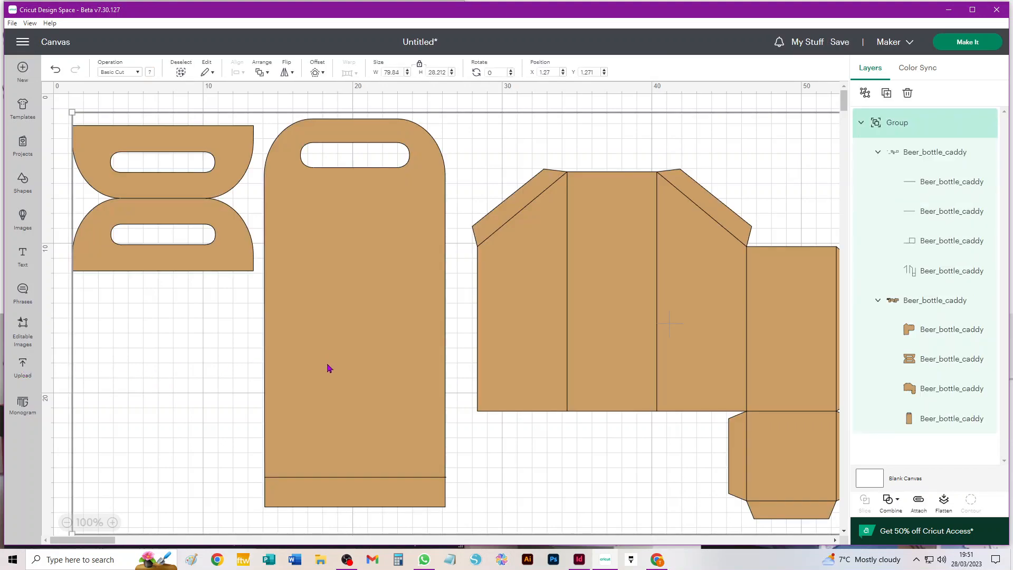
scroll(352, 315, "down", 1)
scroll(352, 315, "down", 1)
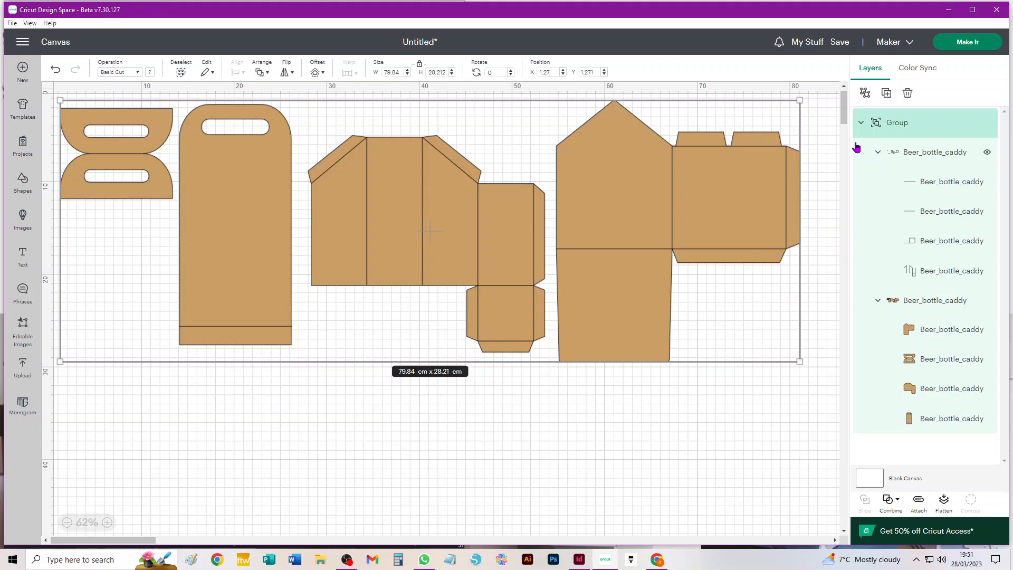
left_click(832, 152)
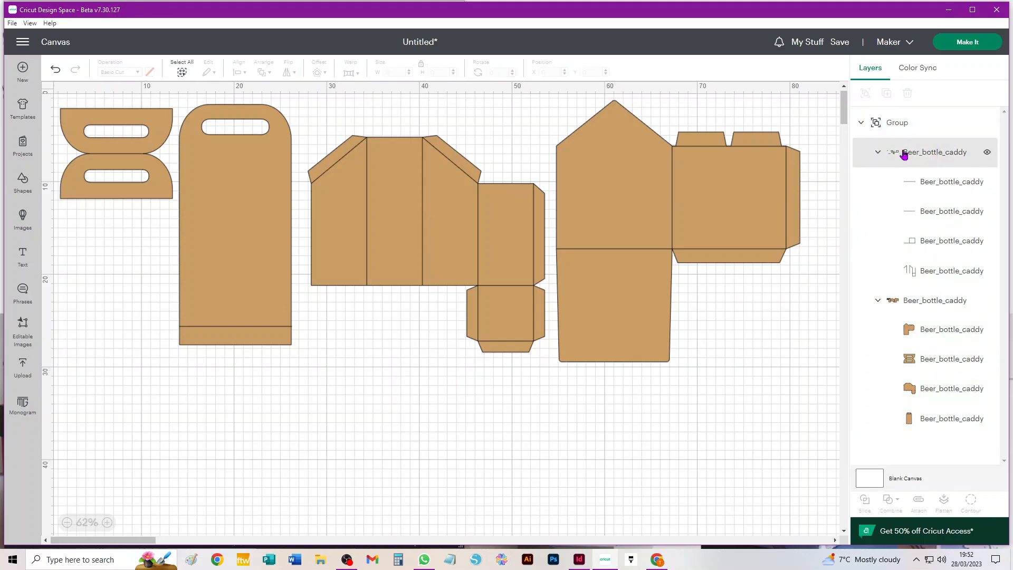
Examine the caddy group's layer structure, checking its fold-line subgroup and its cut-piece subgroup.
left_click(956, 154)
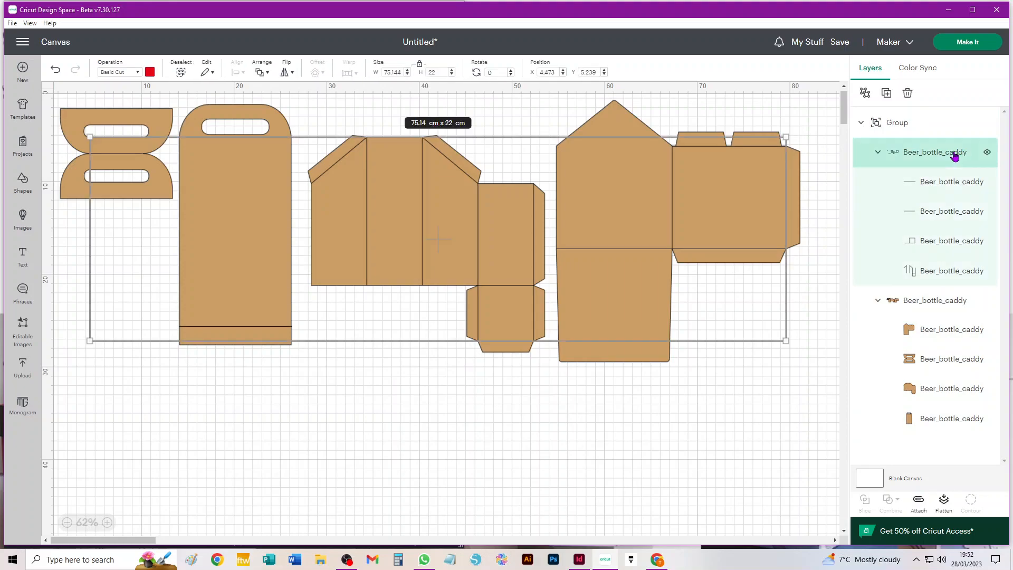
left_click(822, 113)
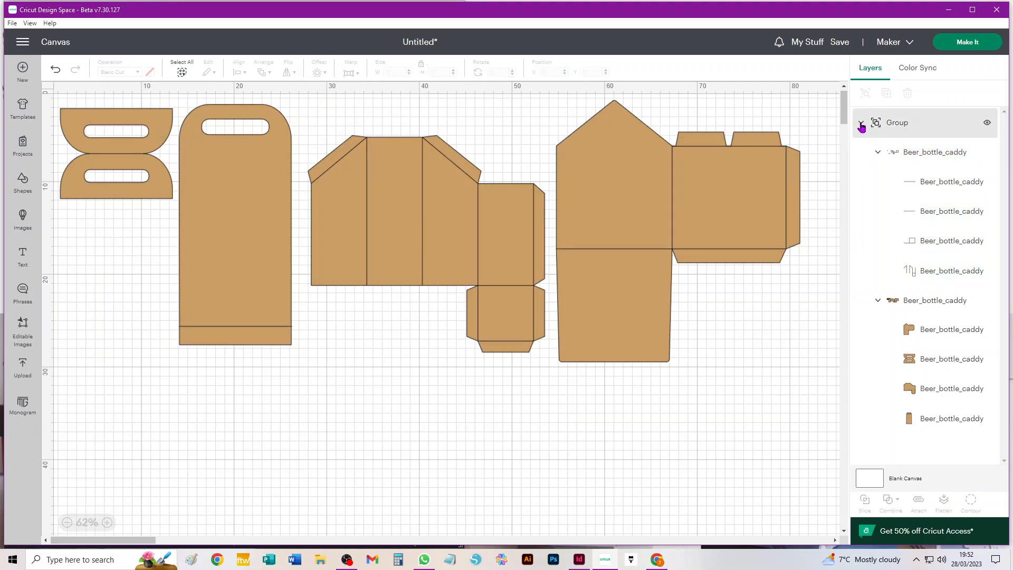
left_click(861, 125)
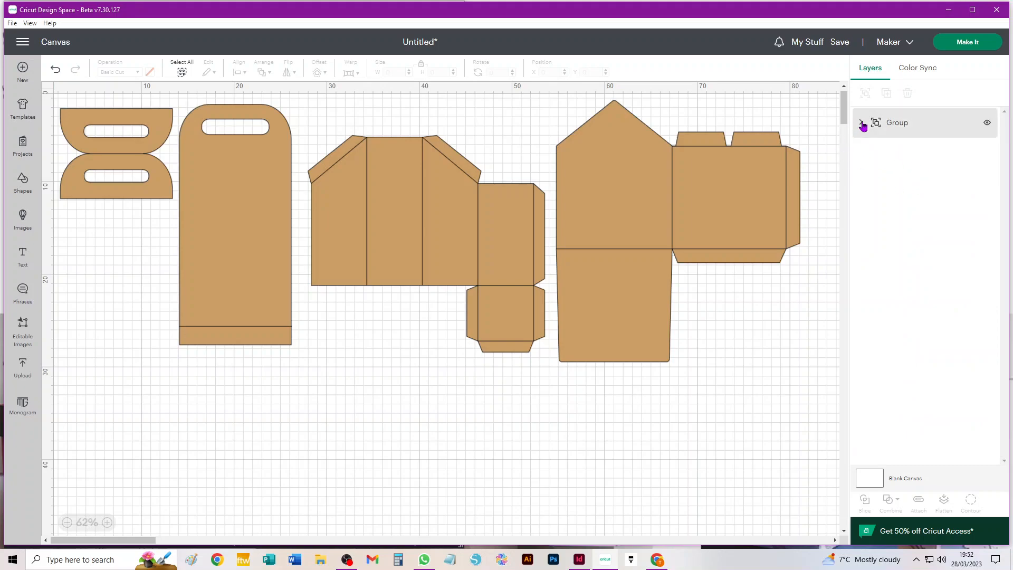
left_click(862, 125)
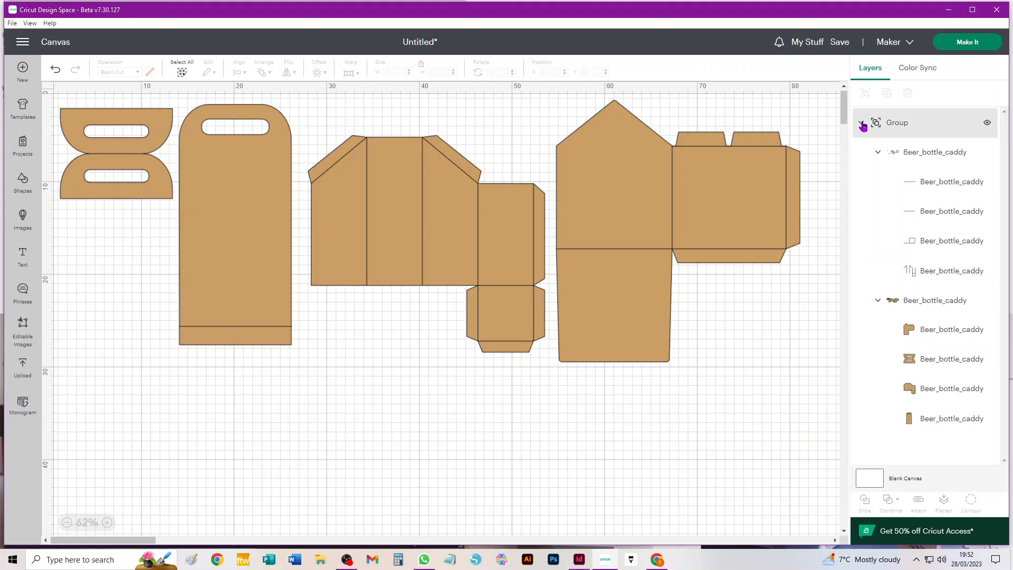
left_click(879, 154)
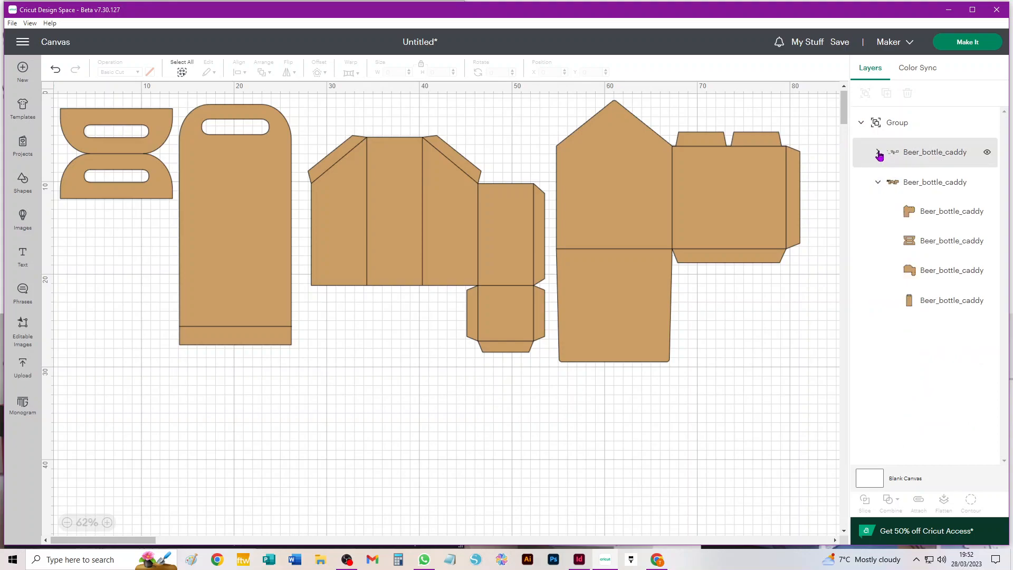
left_click(877, 153)
left_click(878, 300)
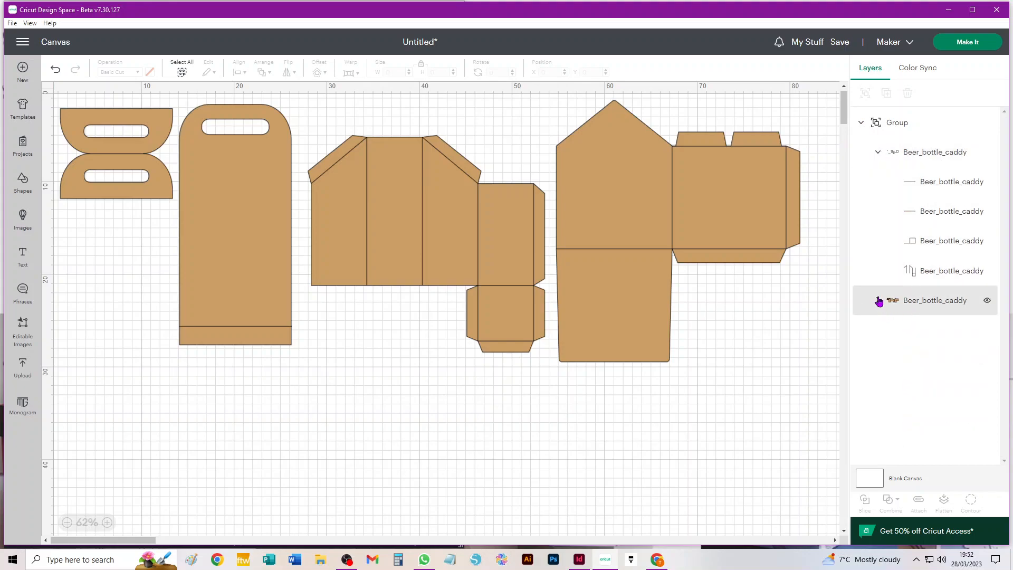
left_click(878, 300)
left_click(877, 300)
left_click(879, 300)
left_click(878, 300)
left_click(877, 301)
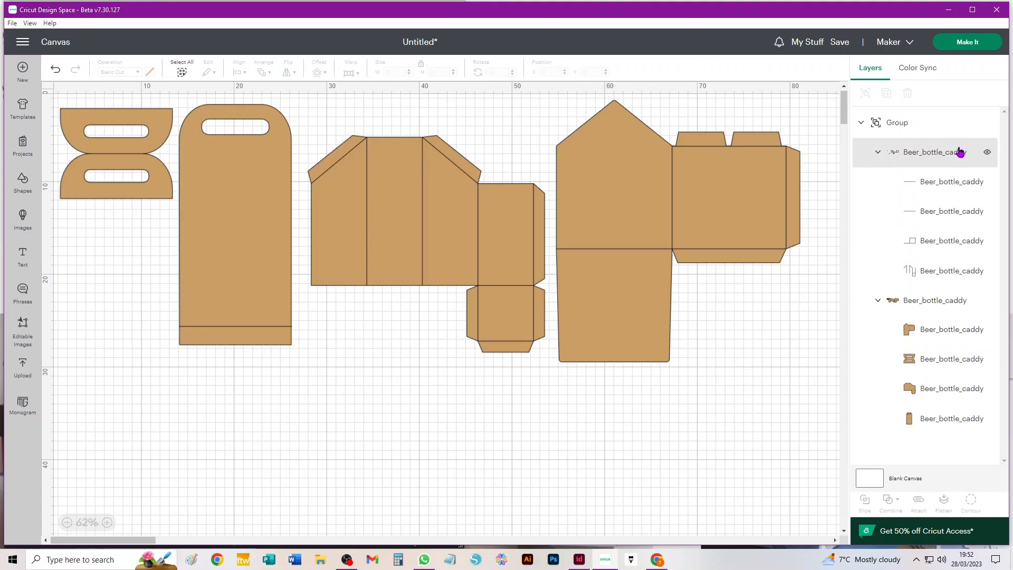
Change the fold-line subgroup's operation to Score and ungroup its layers.
left_click(929, 158)
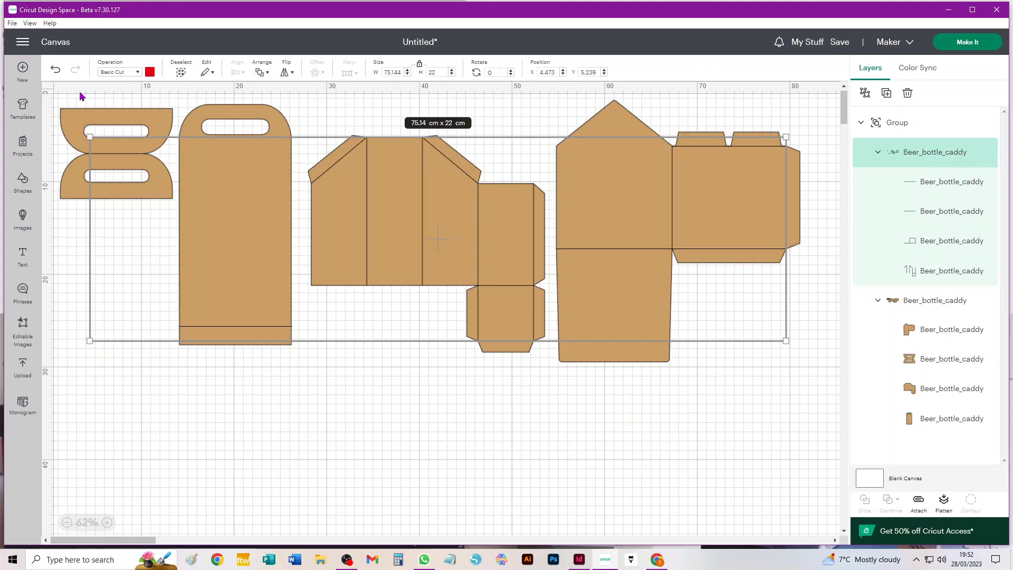
left_click(111, 77)
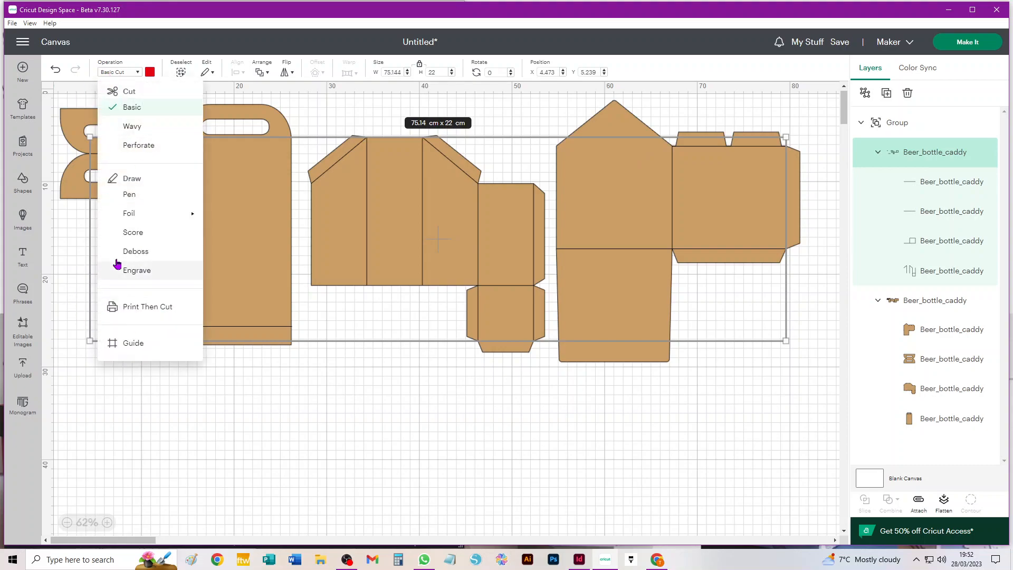
left_click(132, 232)
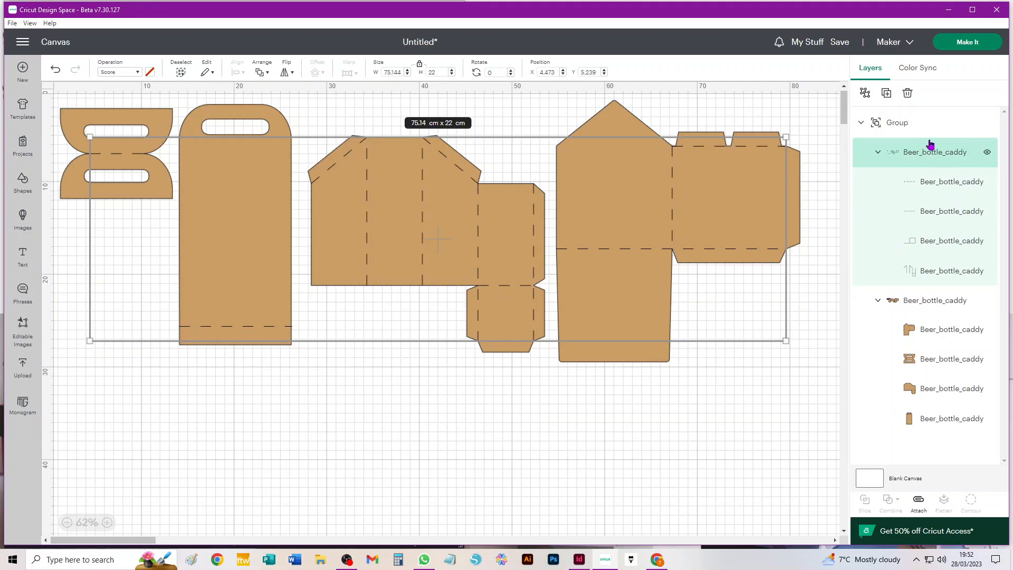
left_click(865, 93)
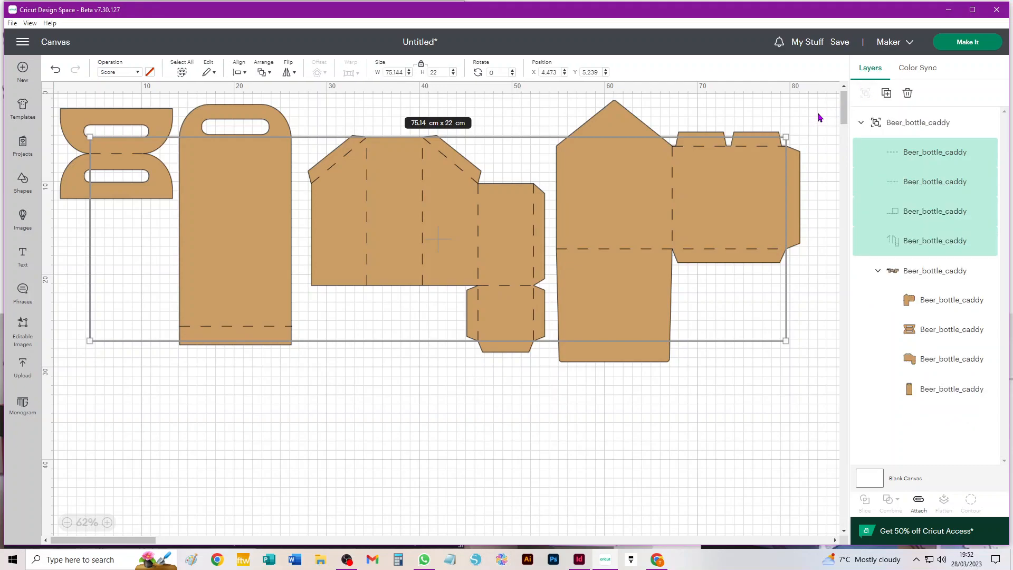
left_click(794, 404)
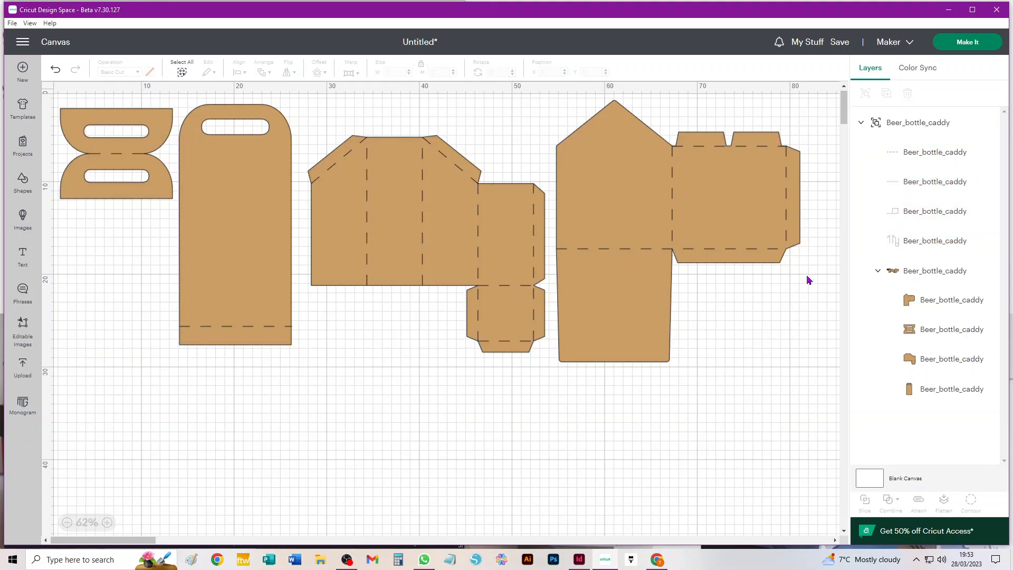
Ungroup the brown cut-piece subgroup and the remaining outer group so that every layer is separate.
left_click(925, 277)
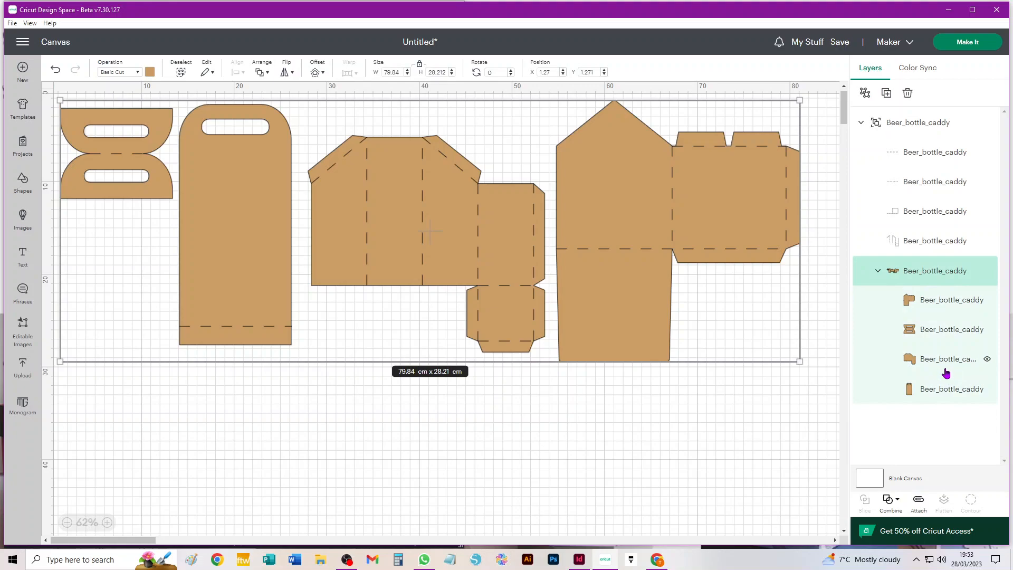
left_click(865, 95)
left_click(910, 129)
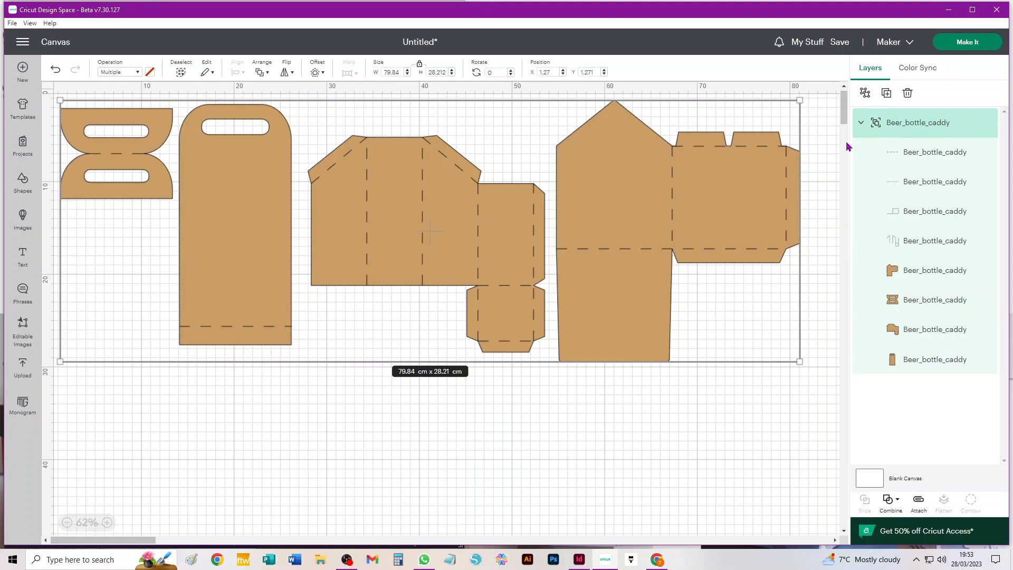
left_click(180, 72)
left_click_drag(73, 416, 790, 127)
left_click(366, 425)
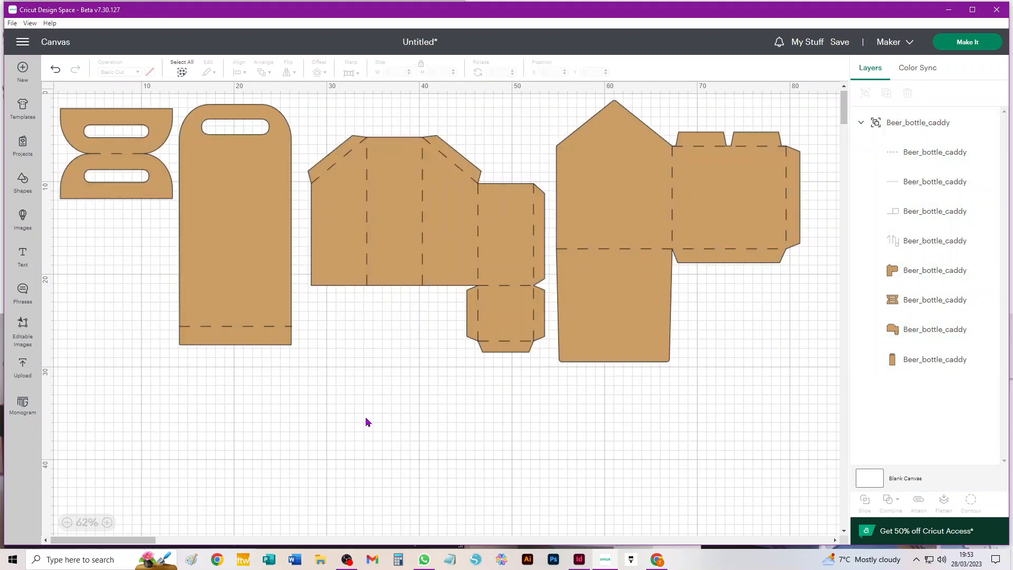
key("ctrl+a")
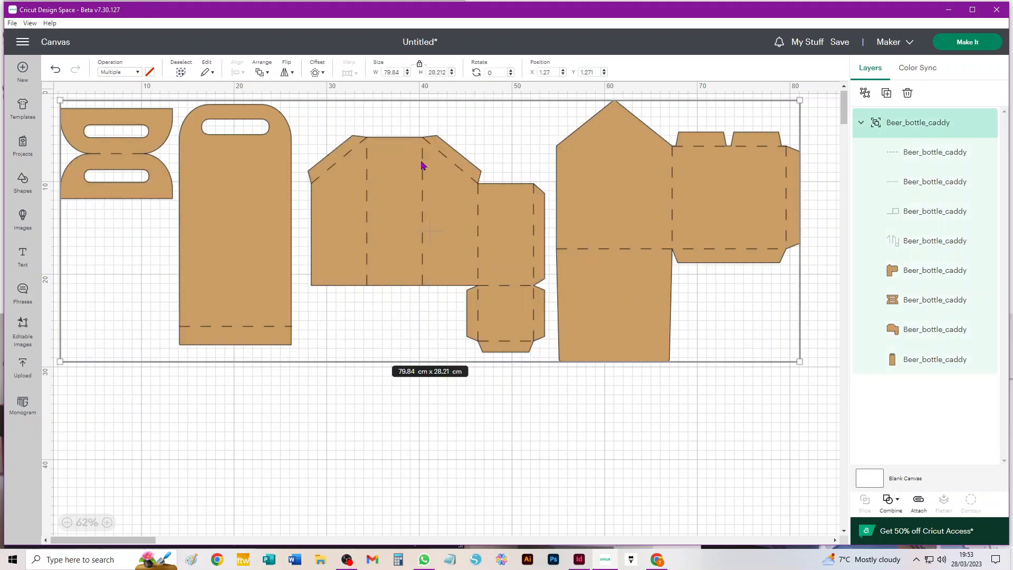
left_click(865, 93)
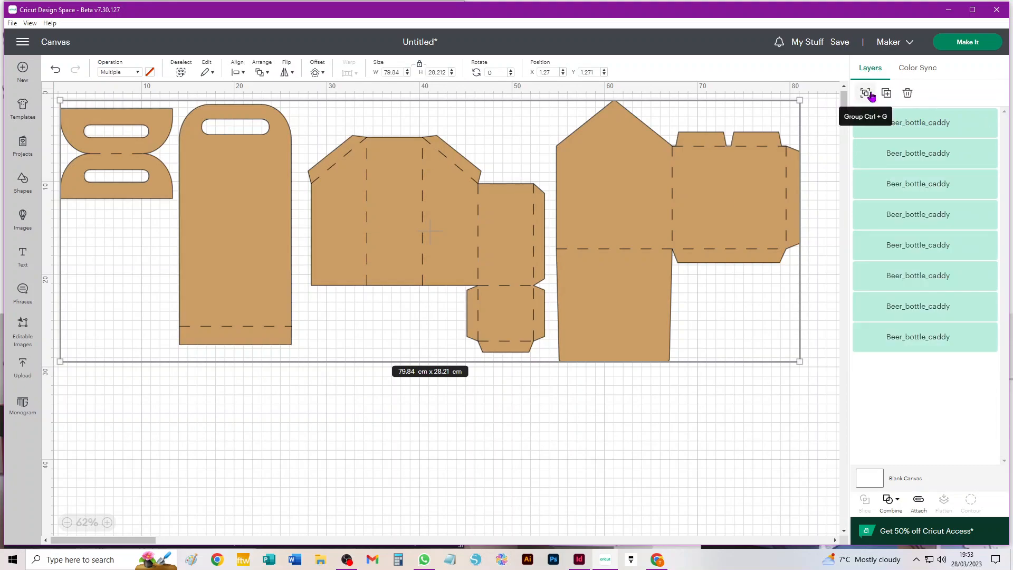
left_click(660, 440)
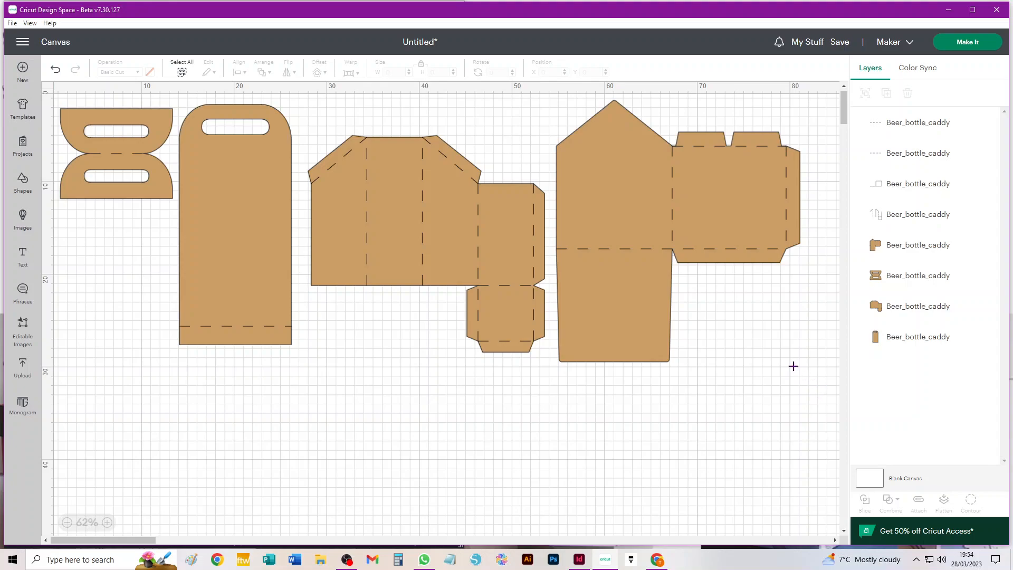
Attach the matching score lines to the large pointed box piece and, separately, to the slanted divider piece beside it.
left_click(783, 350)
left_click_drag(801, 408, 559, 104)
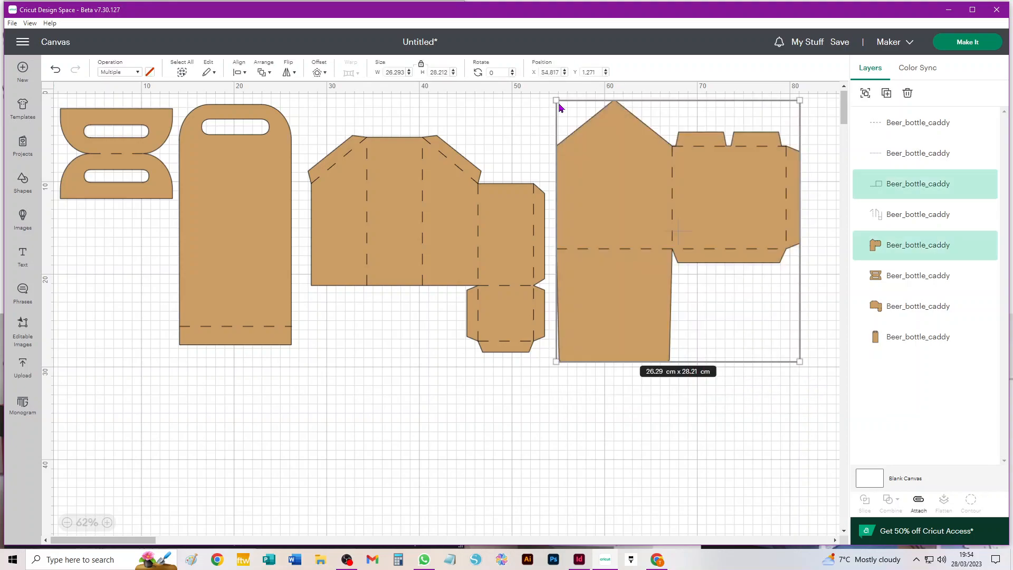
left_click(919, 501)
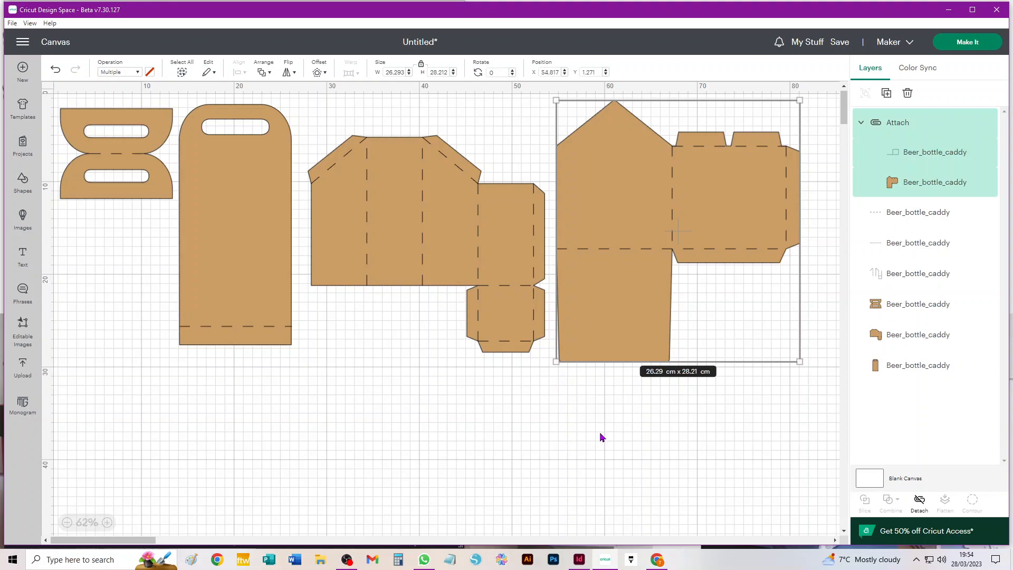
left_click(530, 405)
left_click_drag(527, 394, 312, 103)
left_click(928, 506)
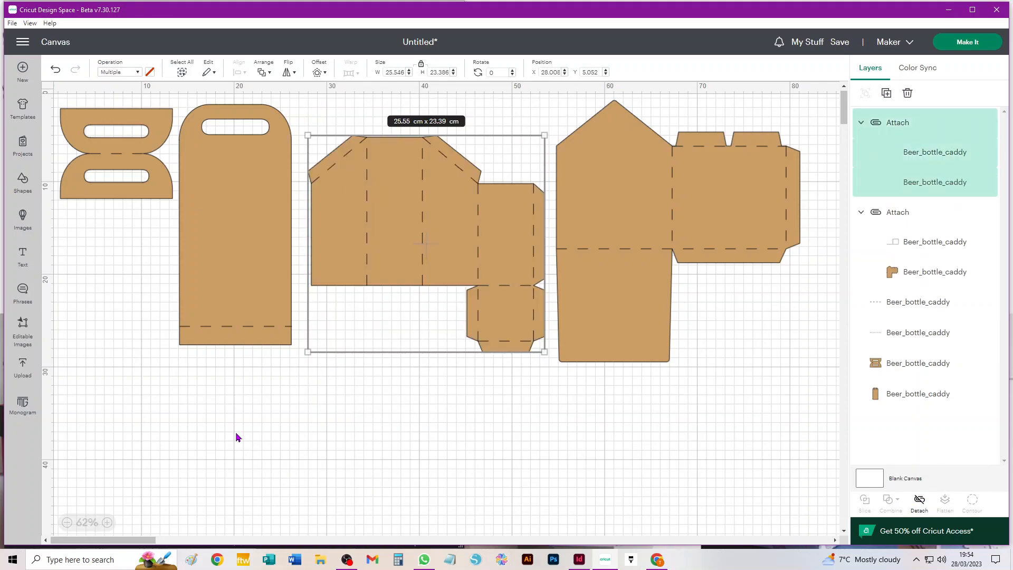
Attach the matching score line to the tall handle panel and, separately, to the small double-handle piece.
left_click_drag(180, 401, 281, 107)
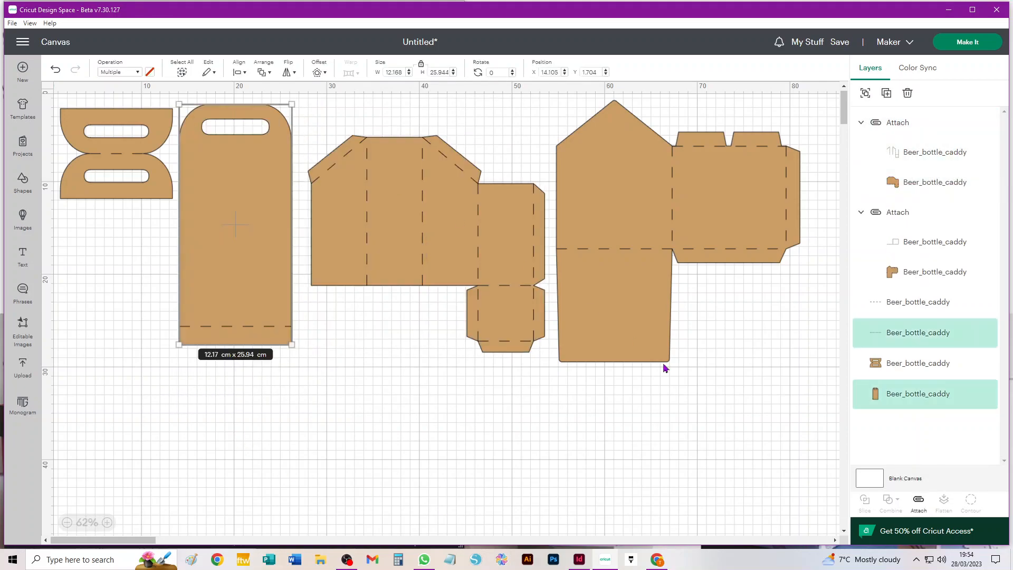
left_click(919, 502)
left_click_drag(75, 245, 137, 83)
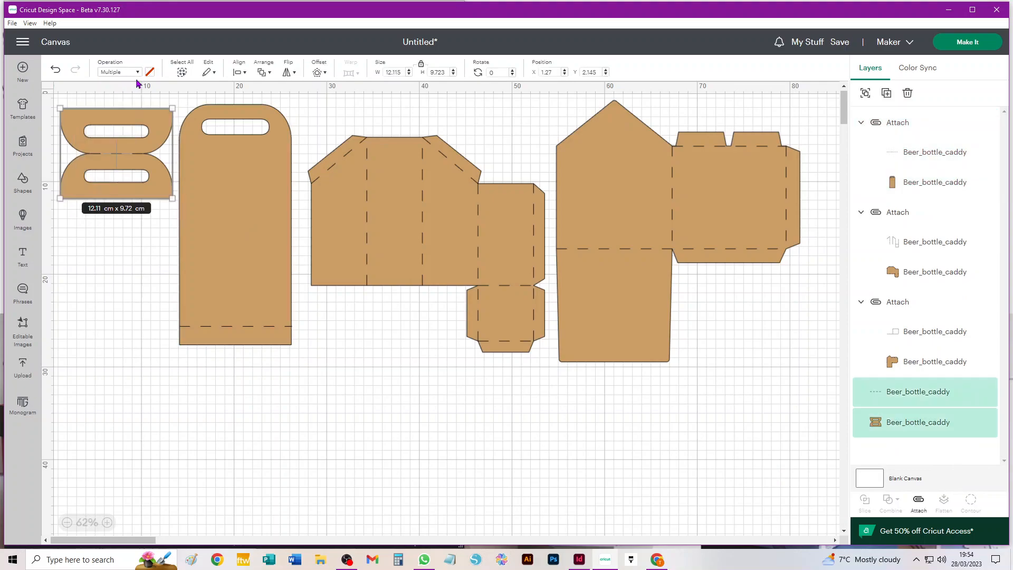
left_click(924, 502)
left_click(296, 456)
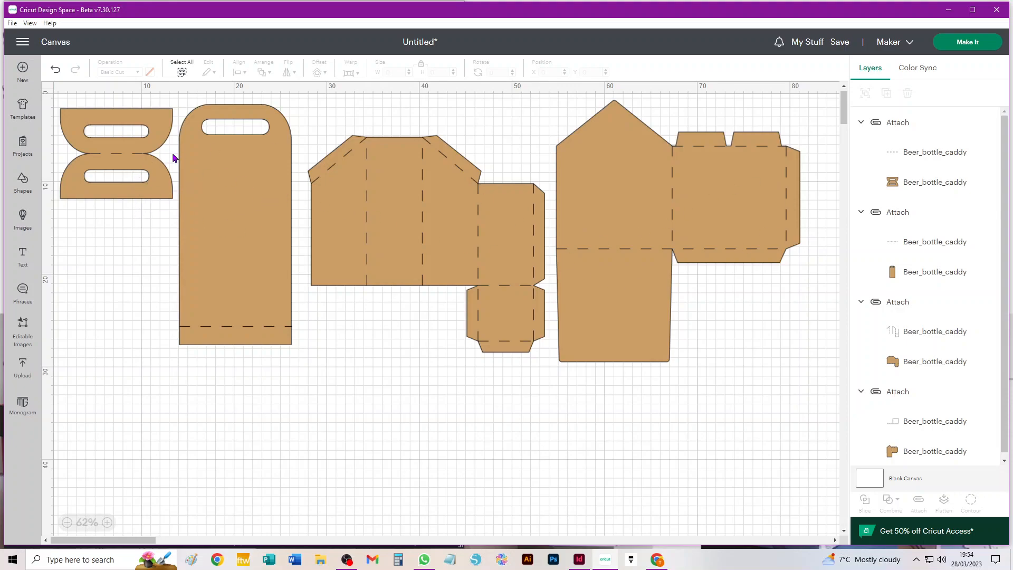
Reposition the small double-handle piece slightly, duplicate the tall handle panel once, and place both panels below the double-handle piece.
left_click_drag(135, 156, 131, 165)
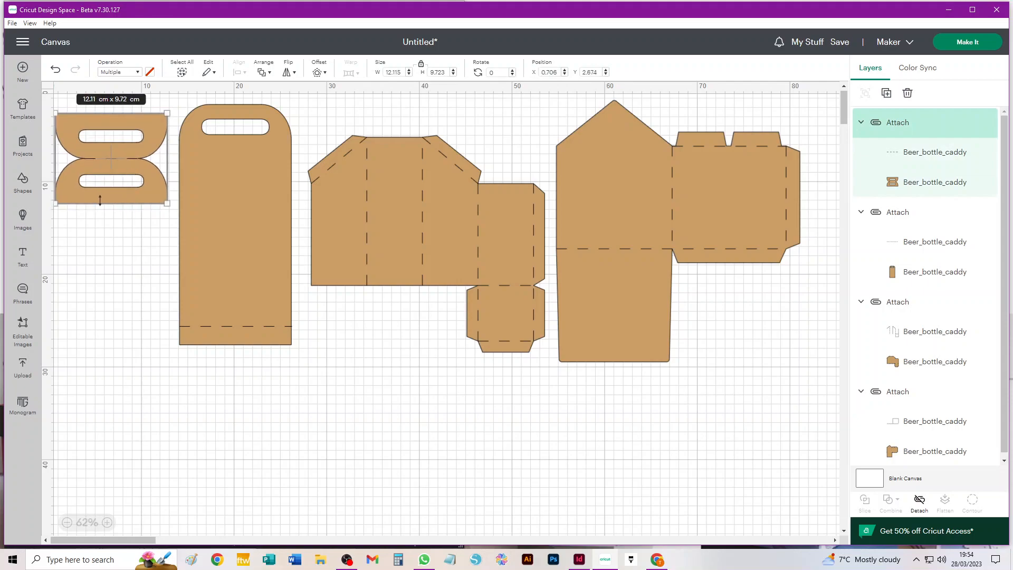
mouse_move(100, 172)
left_mouse_down()
mouse_move(217, 116)
mouse_move(99, 153)
mouse_move(98, 166)
left_mouse_up()
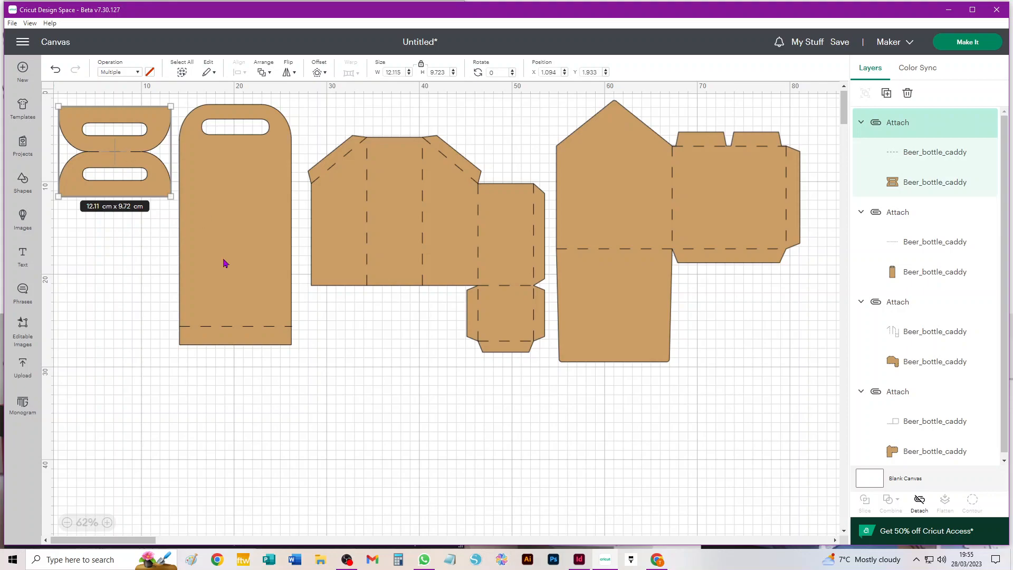
left_click_drag(258, 386, 232, 270)
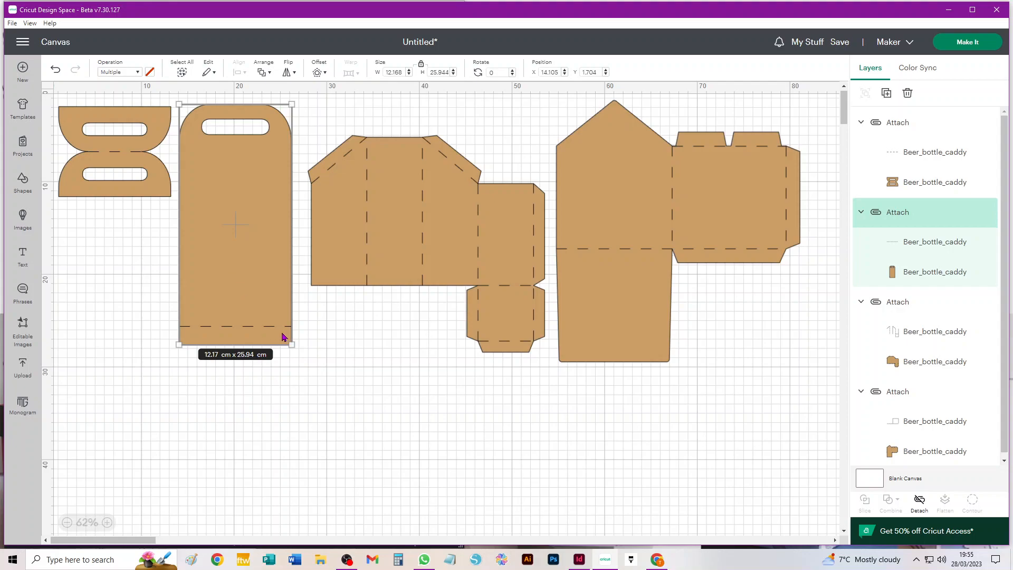
left_click(886, 93)
left_click_drag(127, 174, 143, 283)
left_click_drag(269, 208, 230, 312)
Move the slanted divider piece up, make three copies of it, and stack the copies overlapping below the original.
left_click_drag(443, 217, 421, 186)
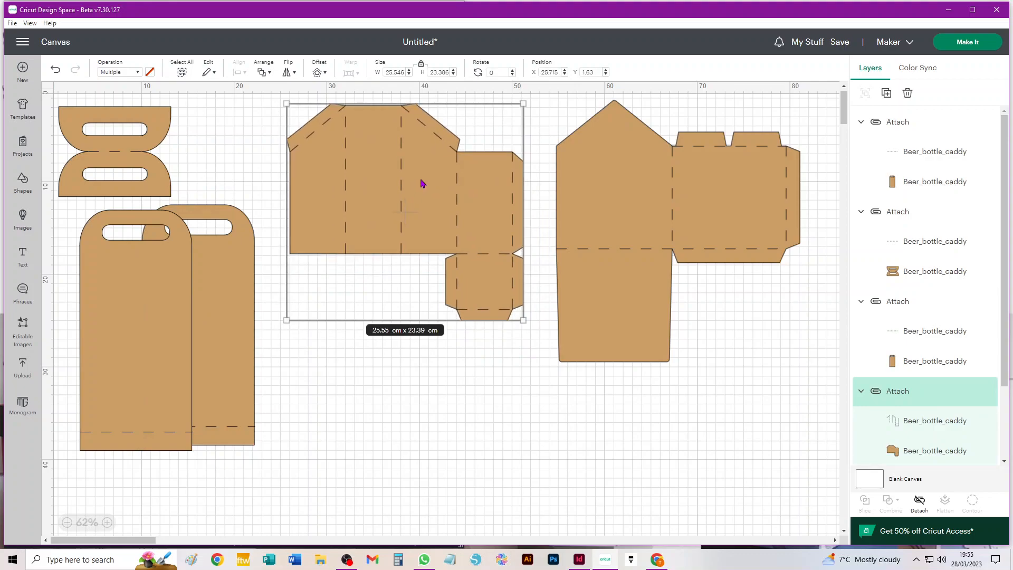
key("ctrl+v")
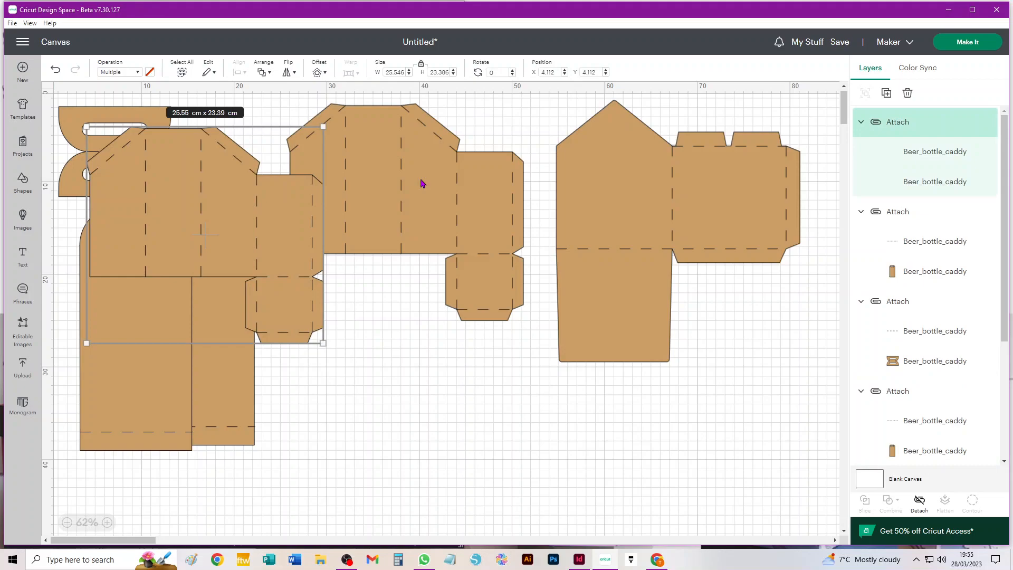
key("ctrl+v")
key("ctrl+v")
left_click(262, 111)
left_click_drag(236, 181, 428, 259)
left_click_drag(205, 144, 409, 287)
left_click_drag(248, 185, 410, 332)
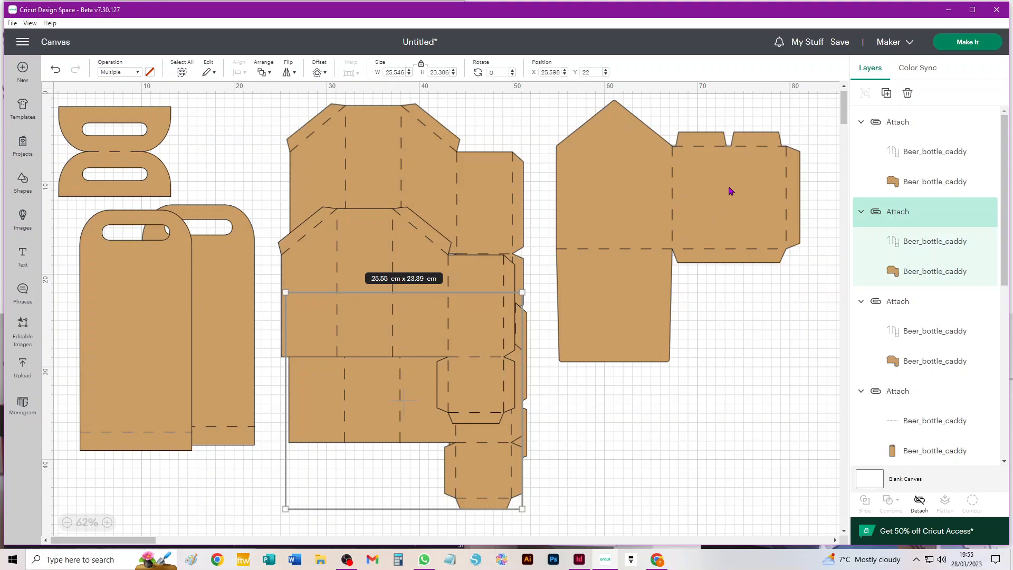
Make one copy of the large pointed box piece and place it overlapping just below the original.
left_click_drag(760, 355, 760, 351)
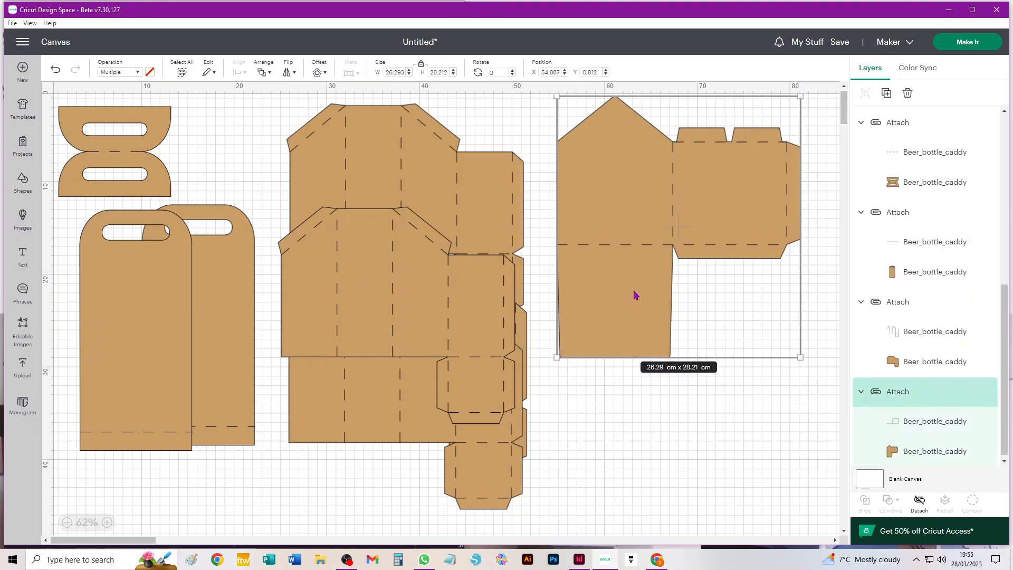
key("ctrl+c")
key("ctrl+v")
left_click_drag(300, 311, 717, 306)
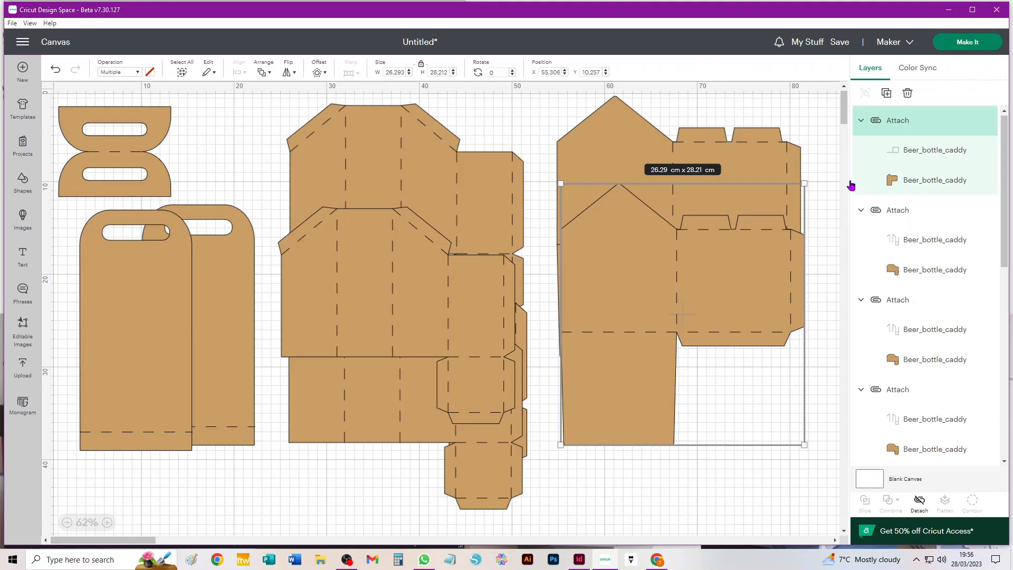
Open the mat preview for the project and set the material size to 30.5 cm x 30.5 cm.
left_click(966, 42)
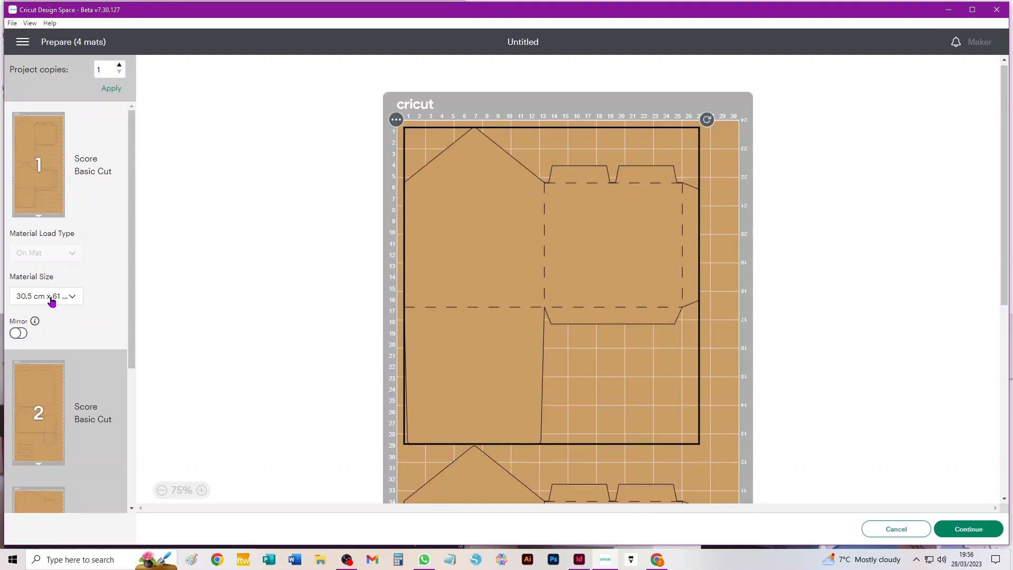
left_click(51, 296)
left_click(68, 346)
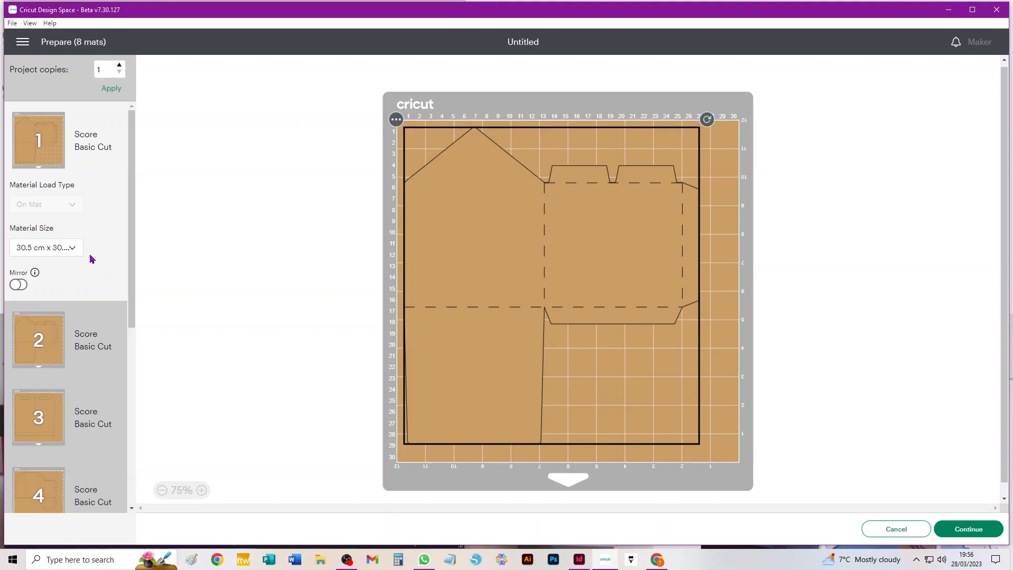
scroll(91, 257, "down", 5)
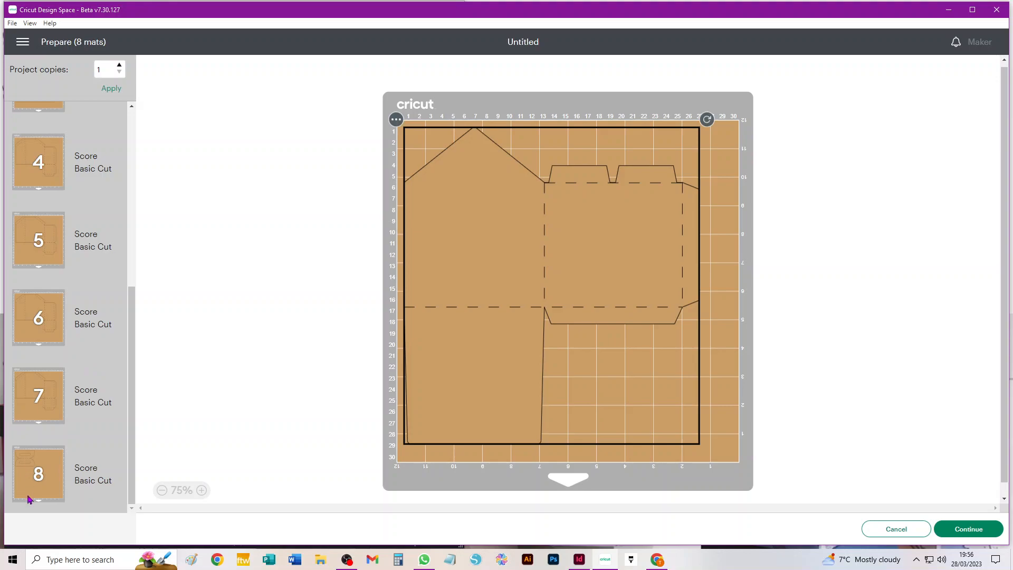
Move the double-handle piece from mat 8 to mat 4 and place it in the empty area below the slanted divider.
left_click(29, 466)
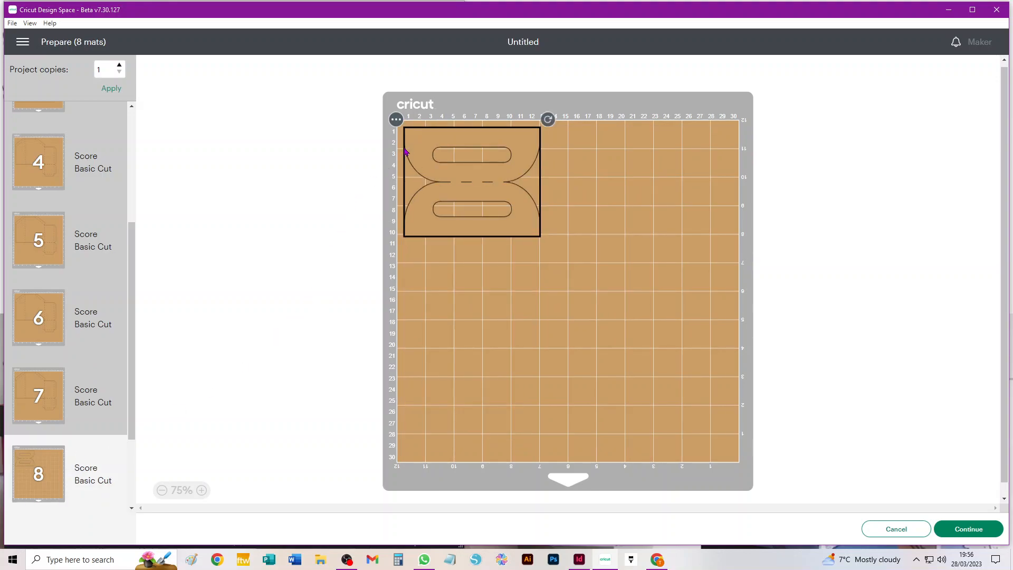
left_click(396, 120)
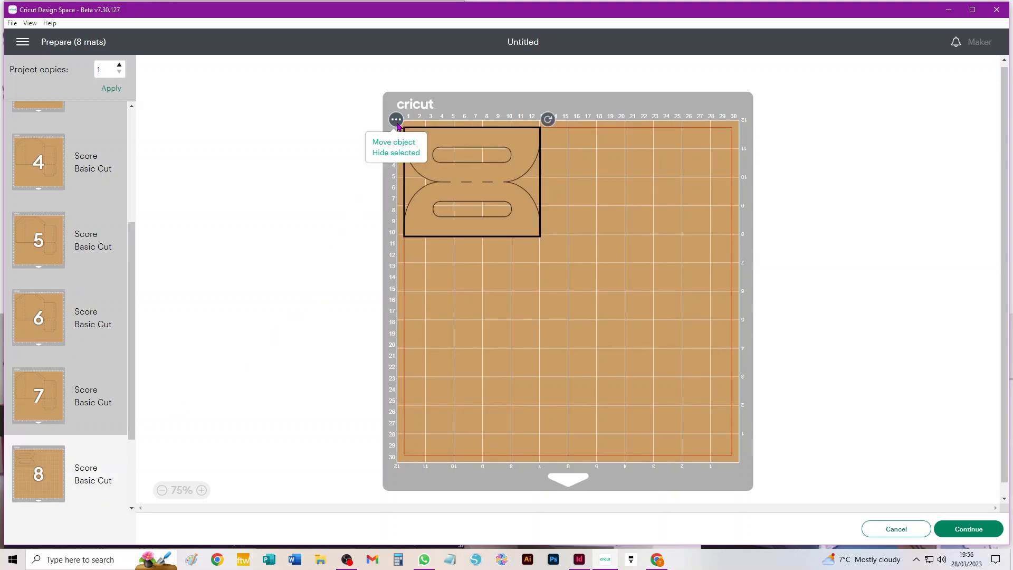
left_click(385, 149)
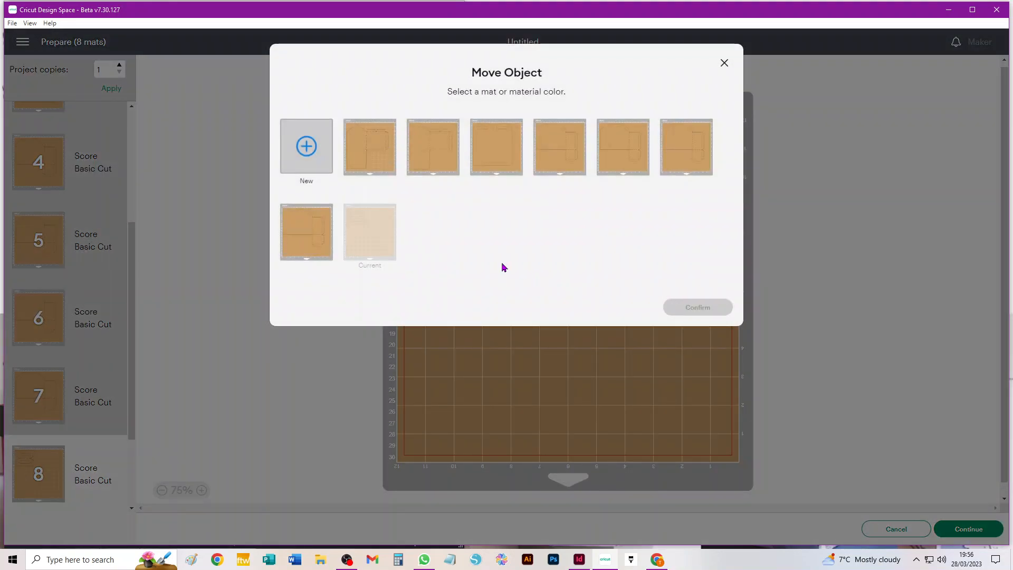
left_click(548, 151)
left_click(703, 311)
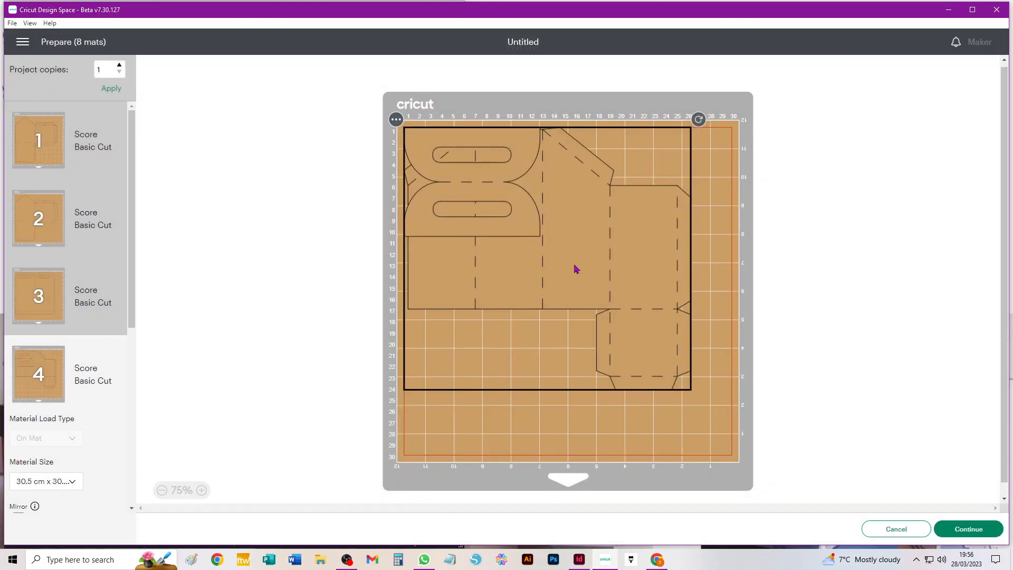
left_click_drag(516, 207, 526, 428)
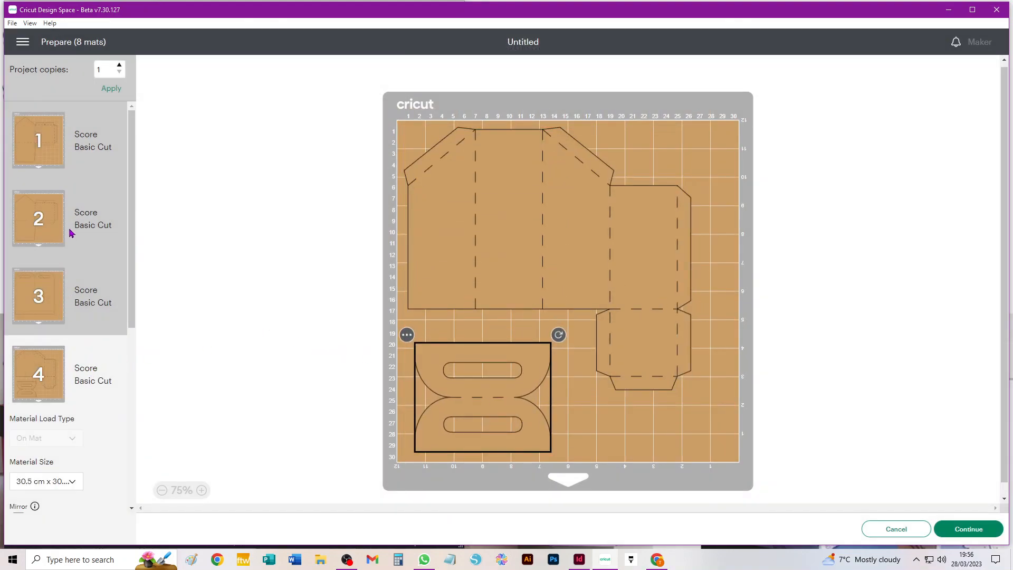
Continue to the make stage and look through the mats, then cancel the cut and return to the canvas.
scroll(103, 285, "down", 5)
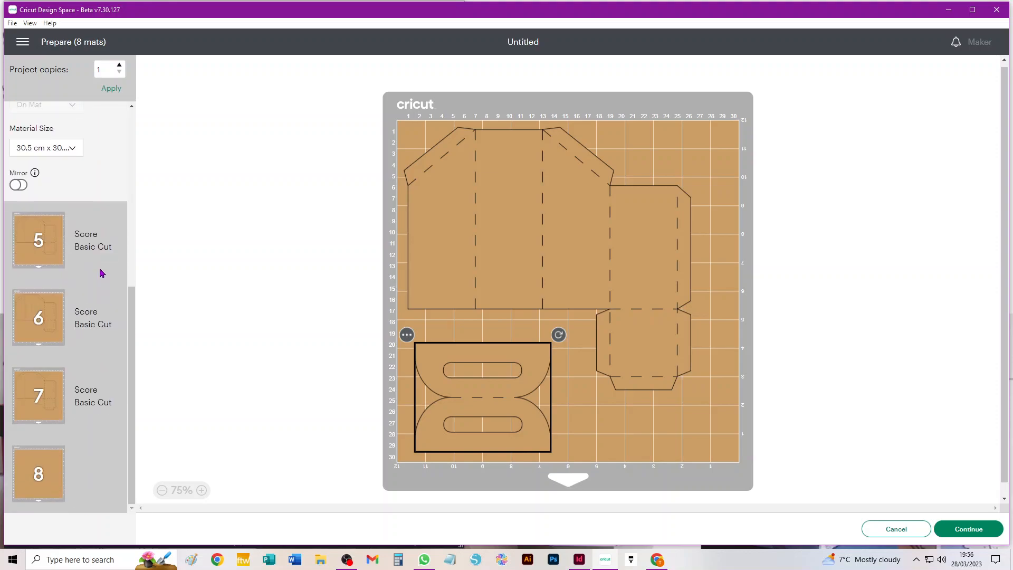
left_click(985, 526)
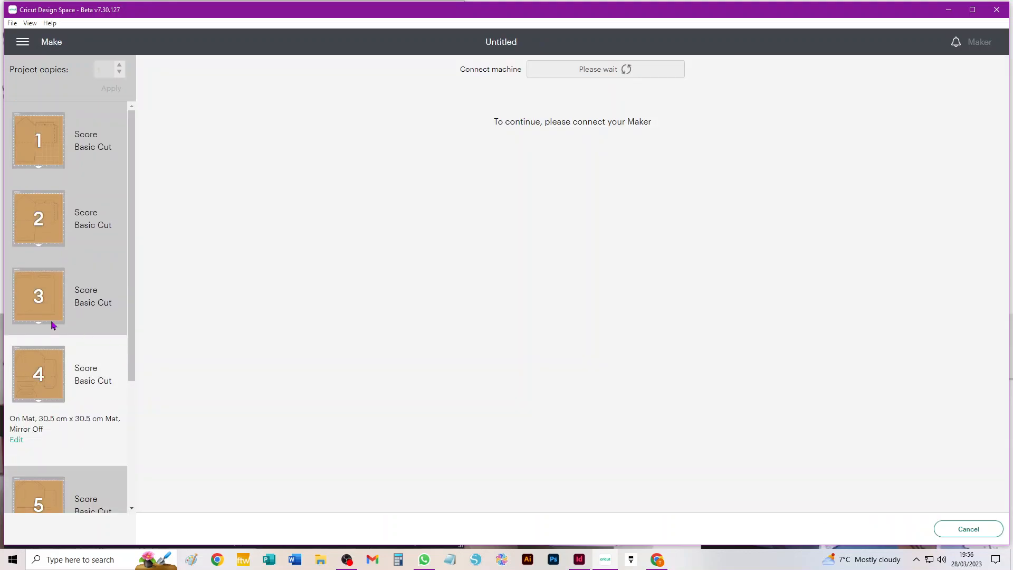
scroll(53, 321, "down", 3)
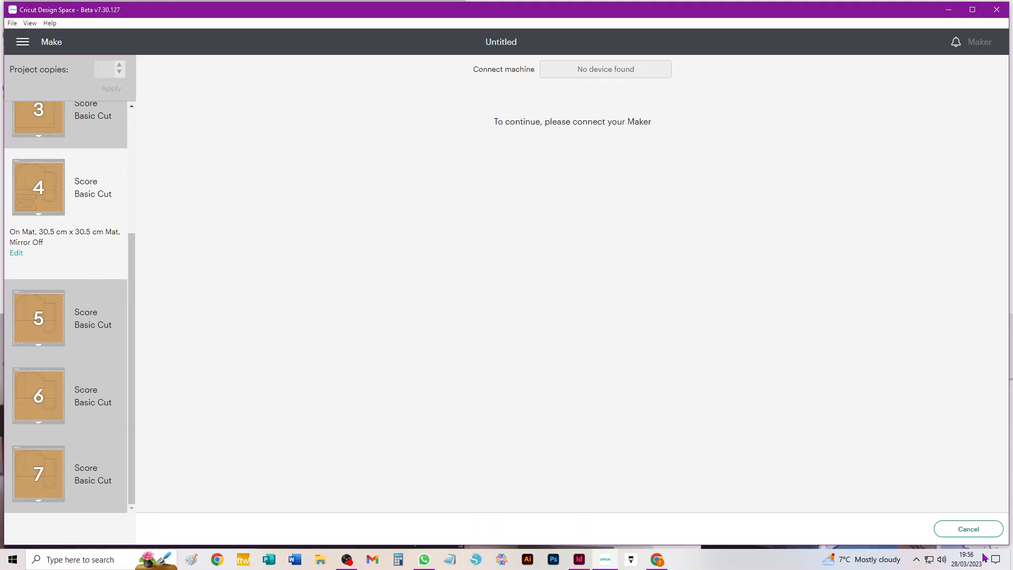
left_click(969, 529)
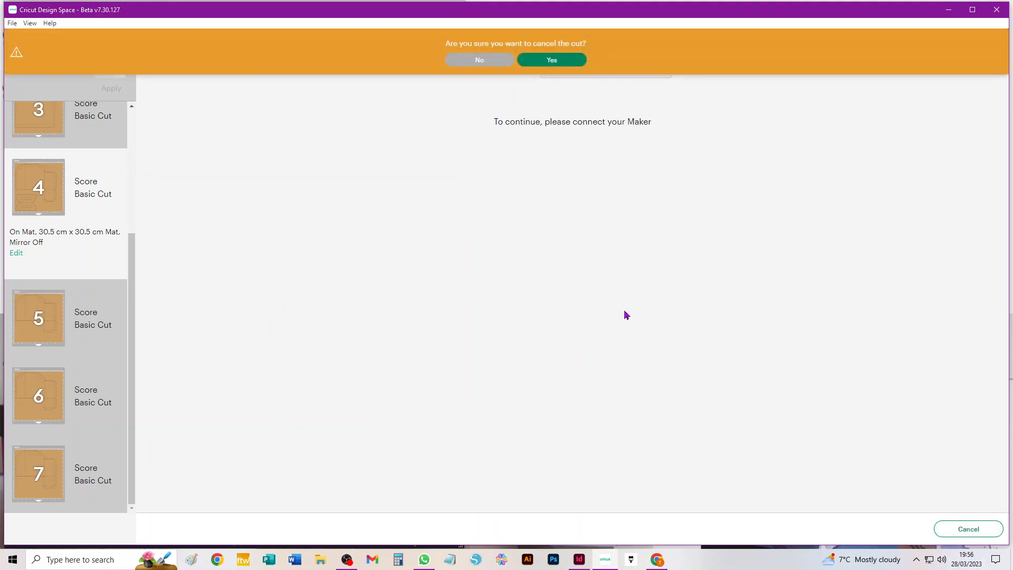
left_click(545, 61)
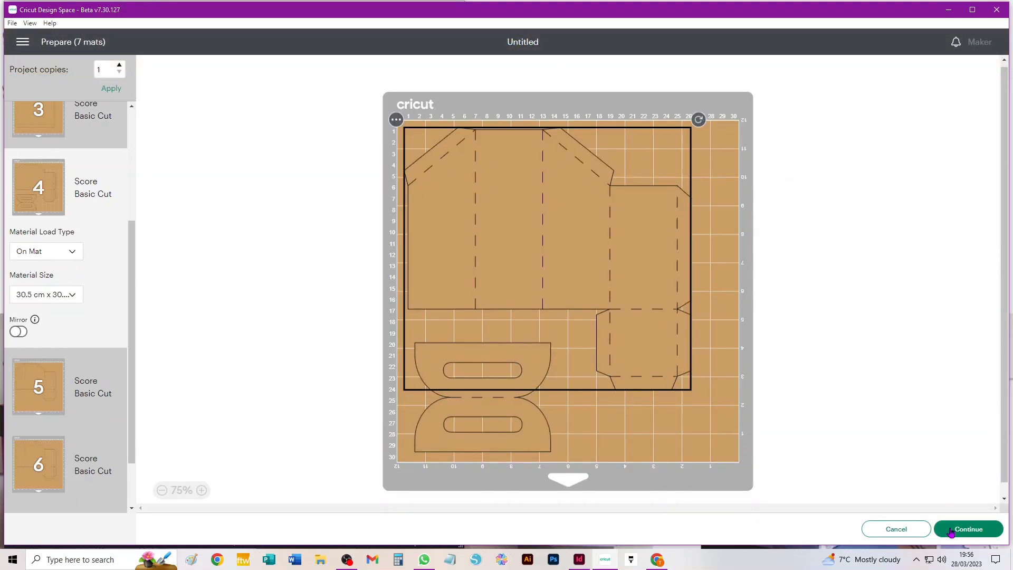
left_click(910, 531)
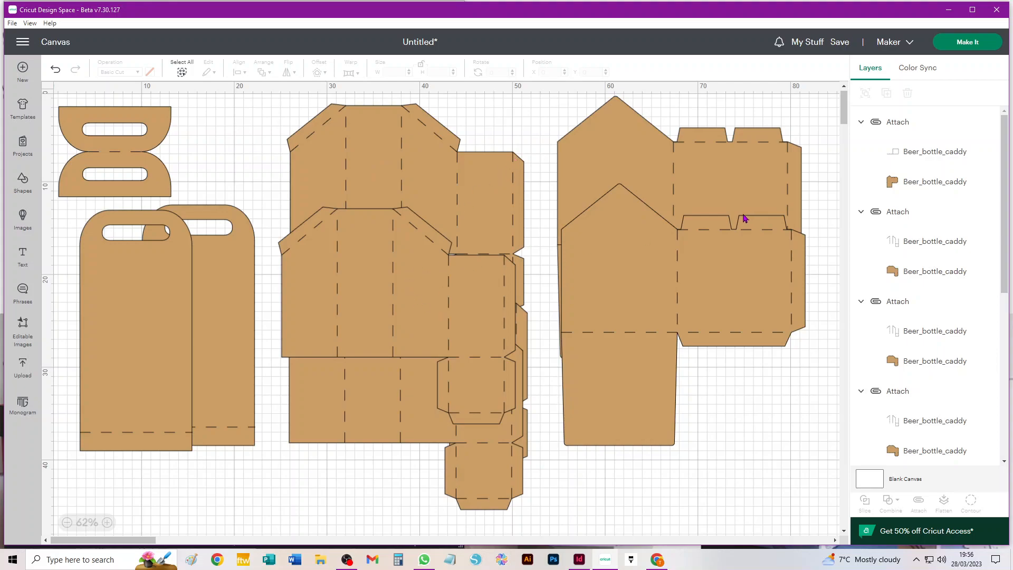
Delete the spare slanted divider copies, keeping one, and move it and the pointed box copy further down from their originals.
left_click_drag(639, 232, 584, 300)
left_click(373, 292)
left_click_drag(371, 294, 402, 346)
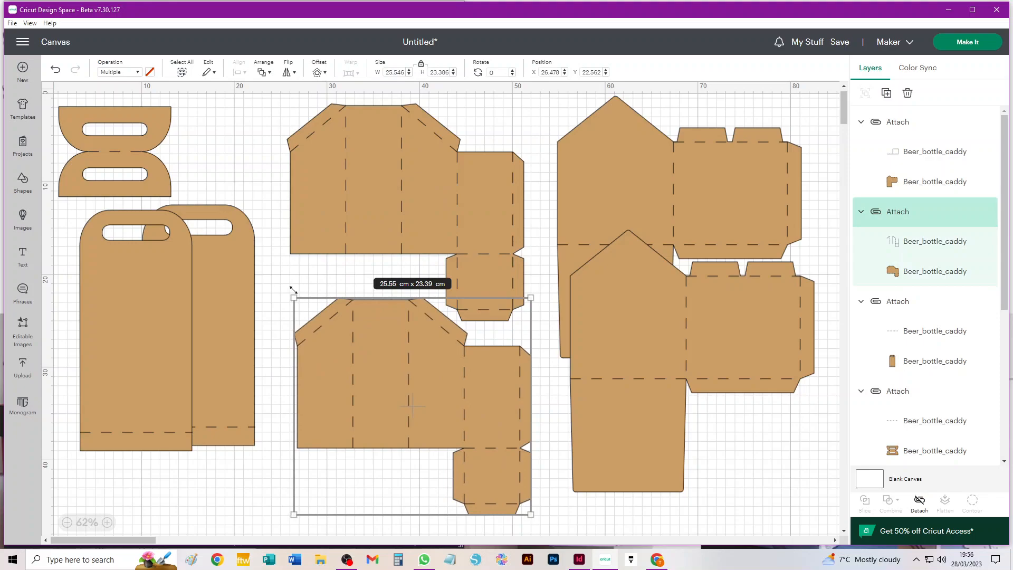
Rotate the divider copy 180° and nest it directly below the original so their small flaps sit side by side.
left_click_drag(292, 285, 446, 366)
left_click_drag(421, 335, 422, 335)
left_click(502, 121)
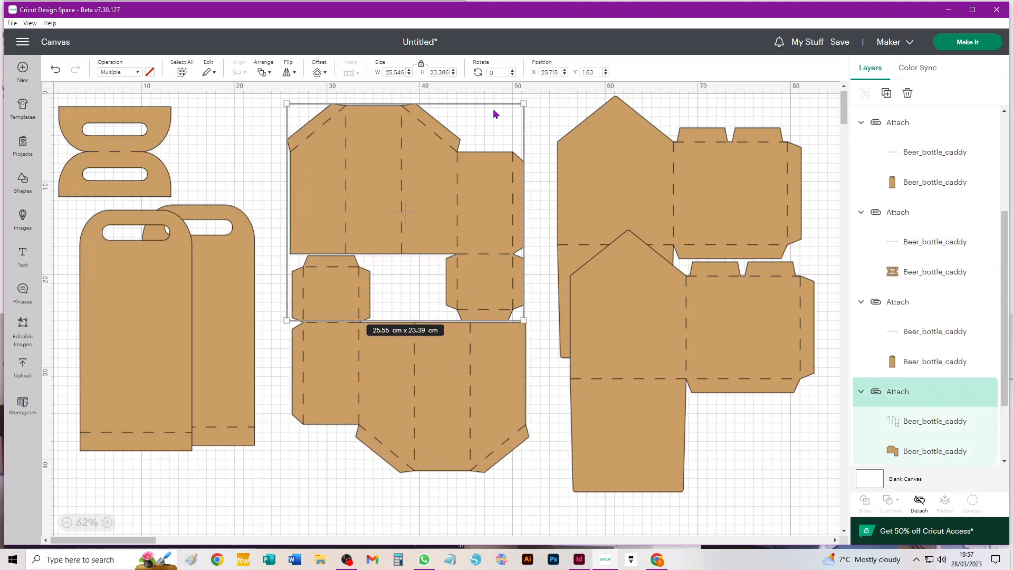
Select both interlocked slanted dividers and center them horizontally on each other.
left_click_drag(457, 524, 346, 125)
left_click(240, 73)
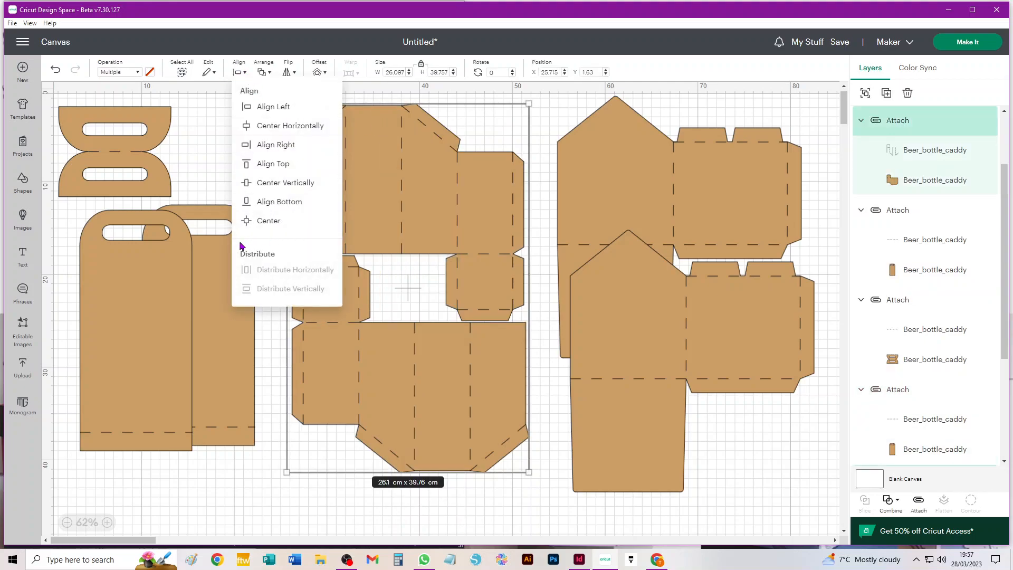
left_click(288, 126)
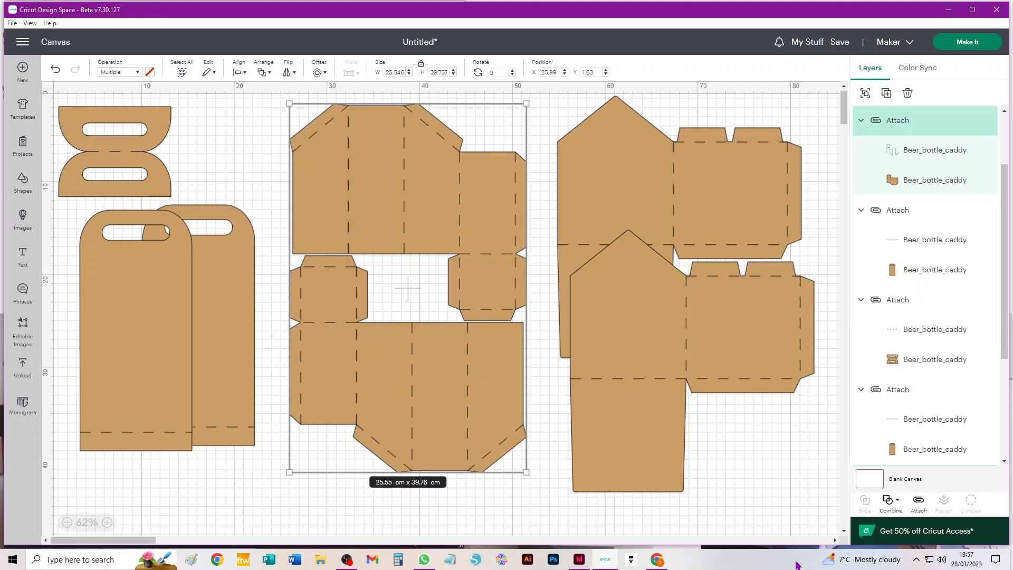
Attach the two interlocked dividers together, duplicate the attached pair, and place the copy overlapping just below the original pair.
left_click(919, 502)
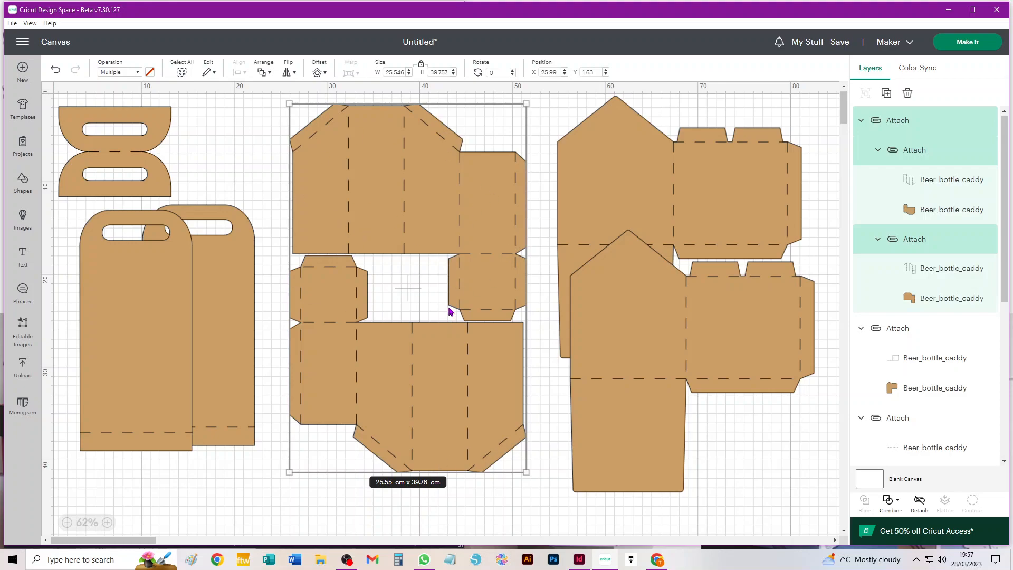
key("ctrl+v")
left_click_drag(206, 174, 406, 325)
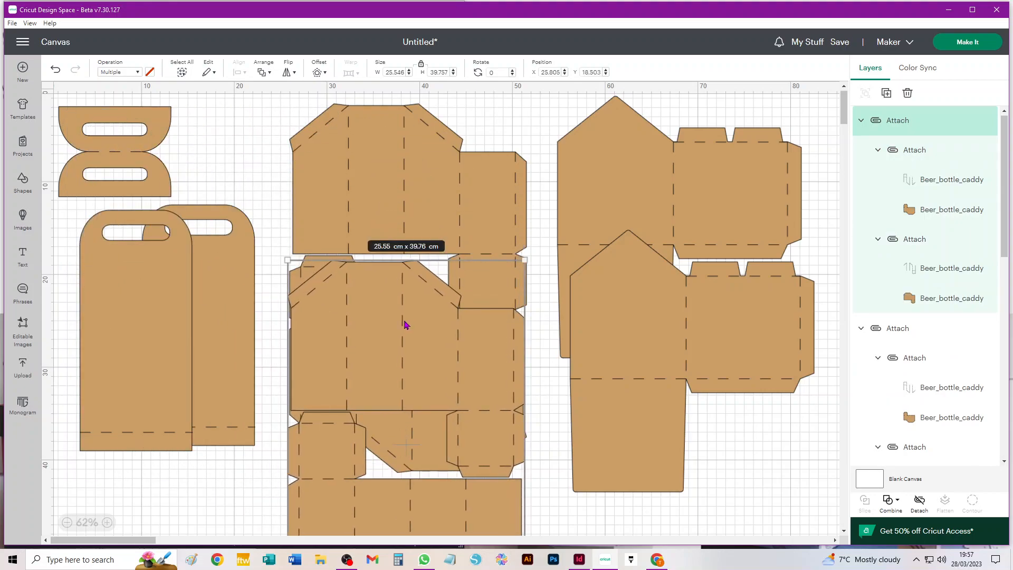
Preview the mats with the material size set to 29.7 cm x 42.0 cm (A3), look through them, and return to the canvas.
left_click(981, 43)
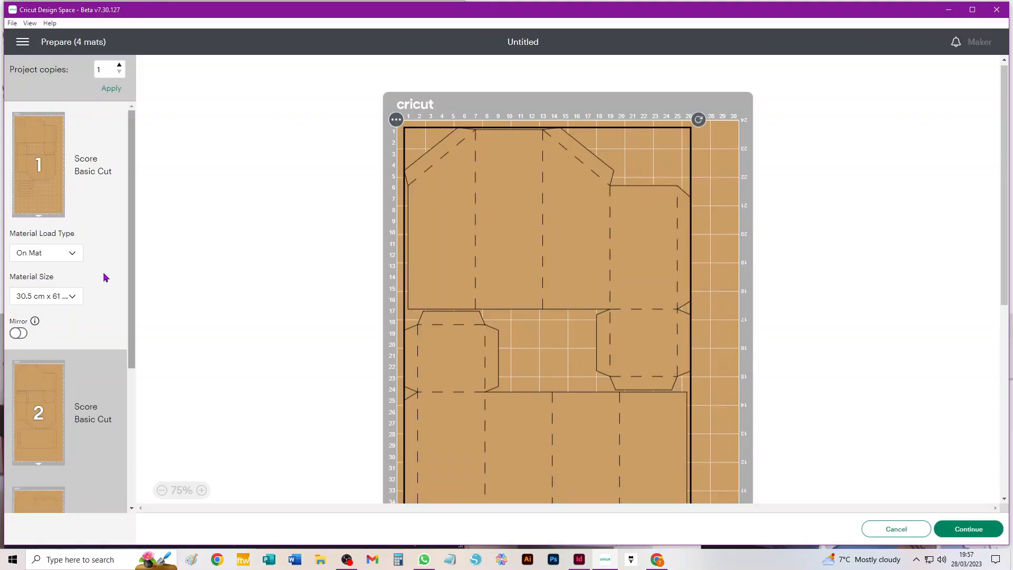
left_click(61, 300)
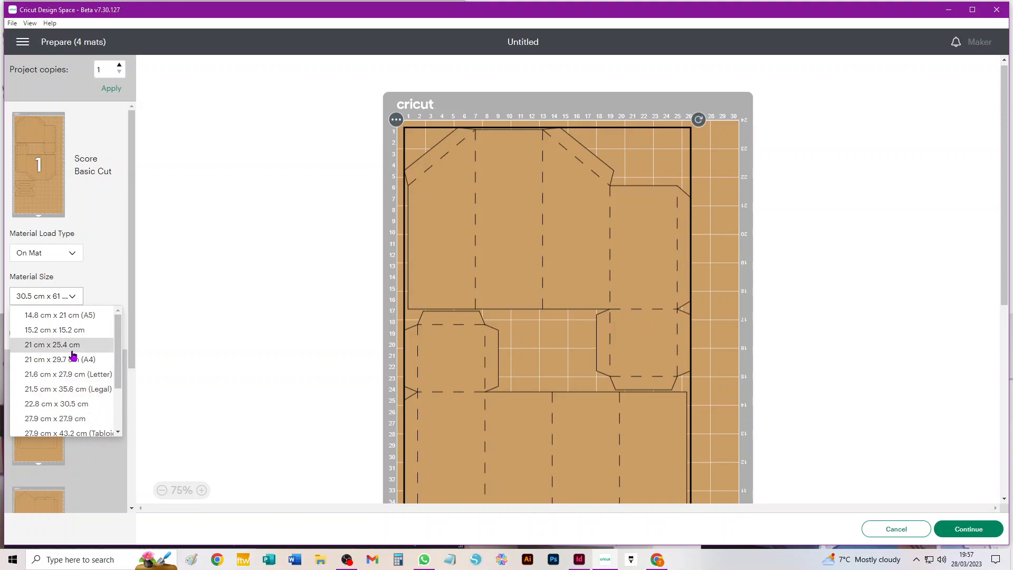
scroll(68, 376, "down", 3)
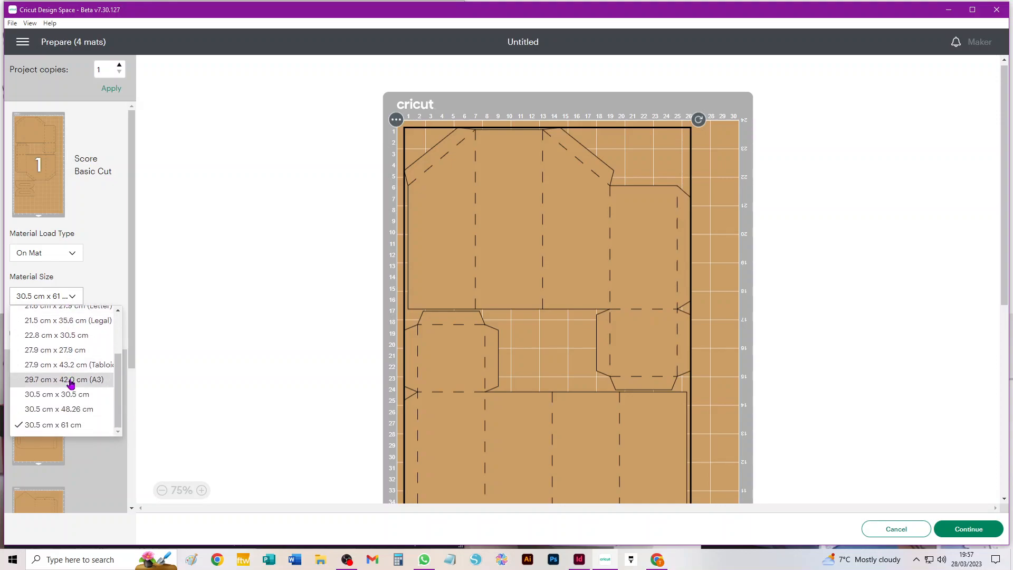
left_click(70, 378)
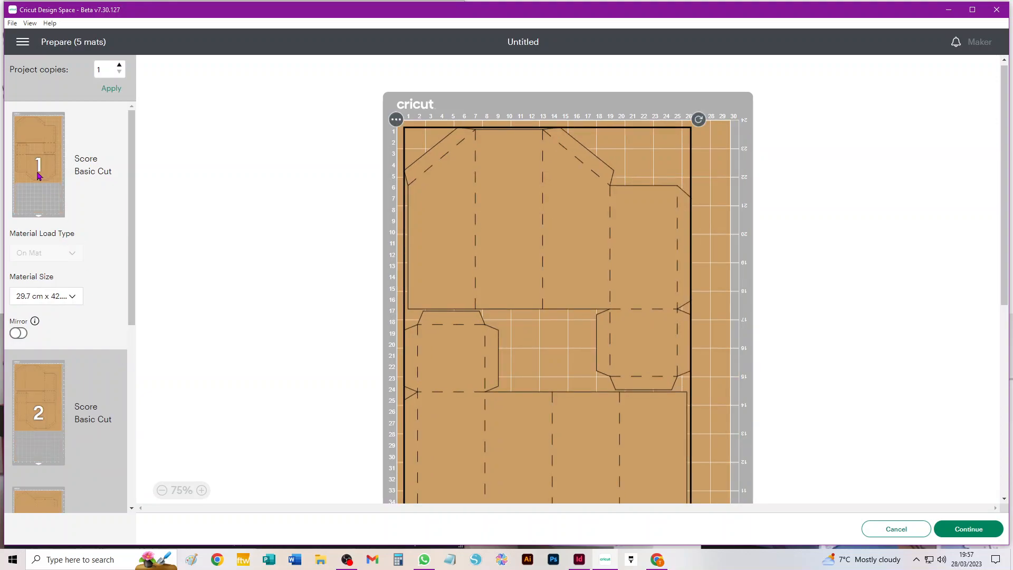
scroll(82, 301, "down", 4)
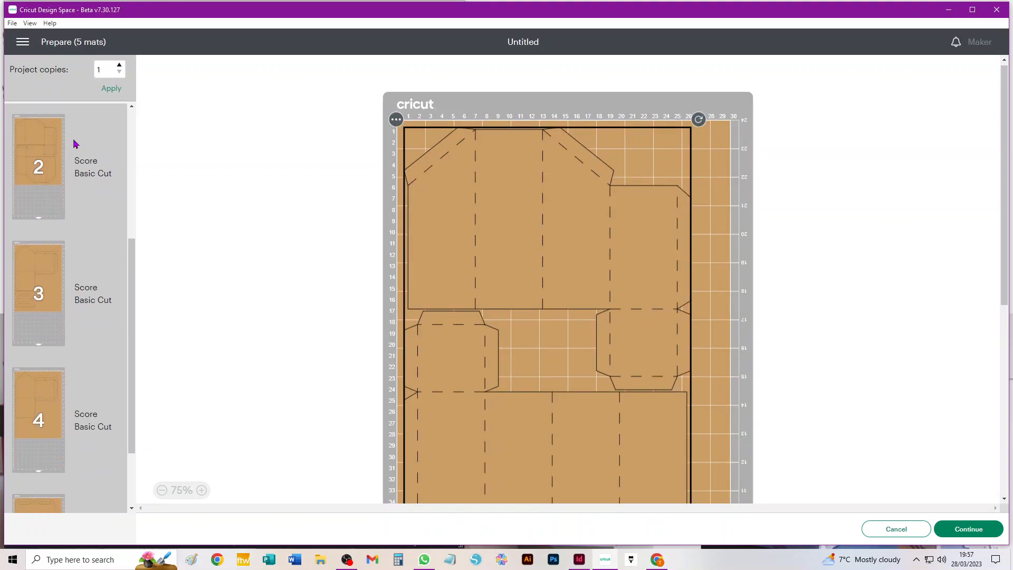
scroll(79, 192, "up", 3)
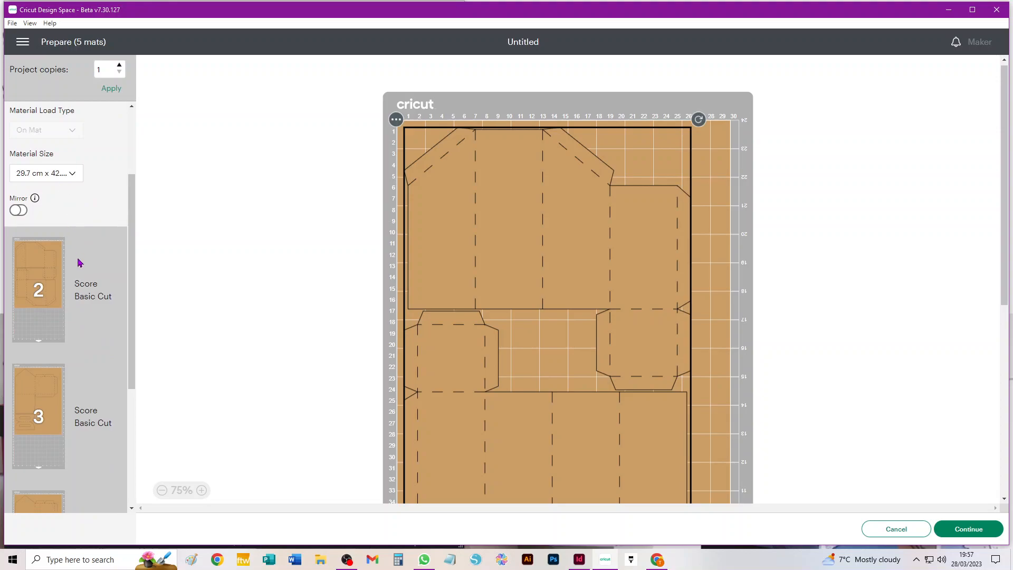
scroll(71, 256, "down", 3)
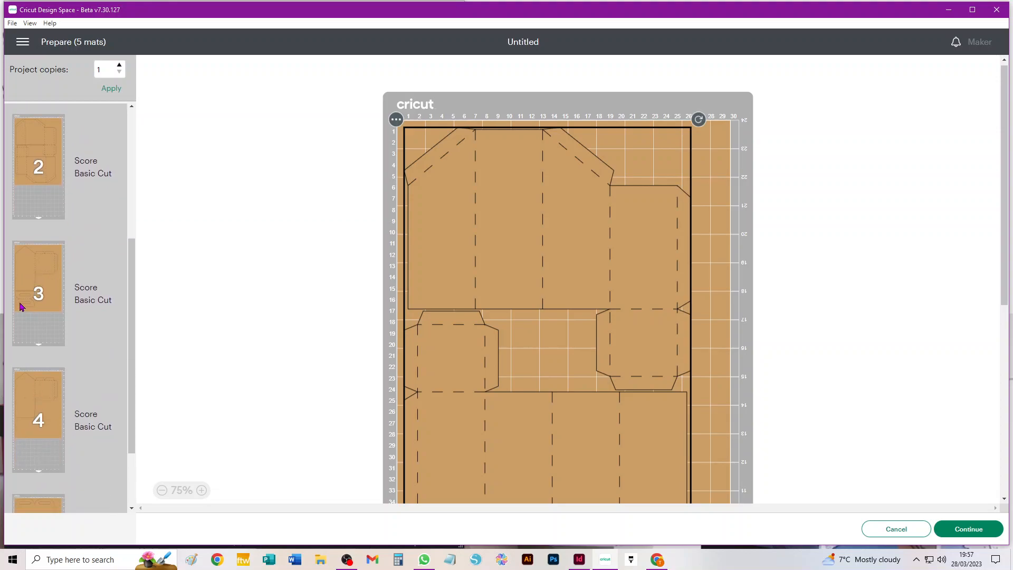
scroll(49, 340, "down", 2)
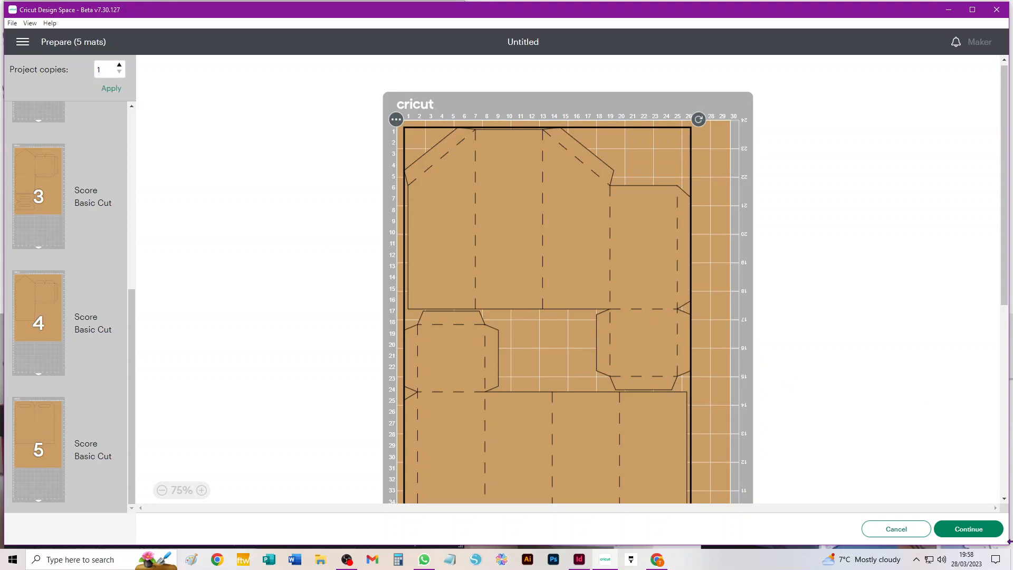
left_click(891, 528)
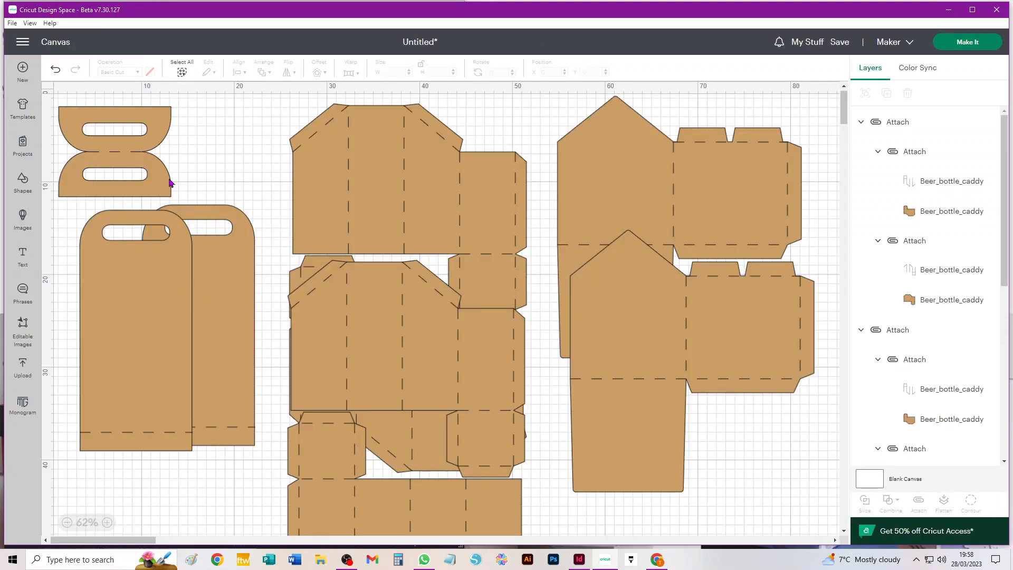
Reopen the mat preview and set the material size to 29.7 cm x 42.0 cm (A3).
left_click(971, 42)
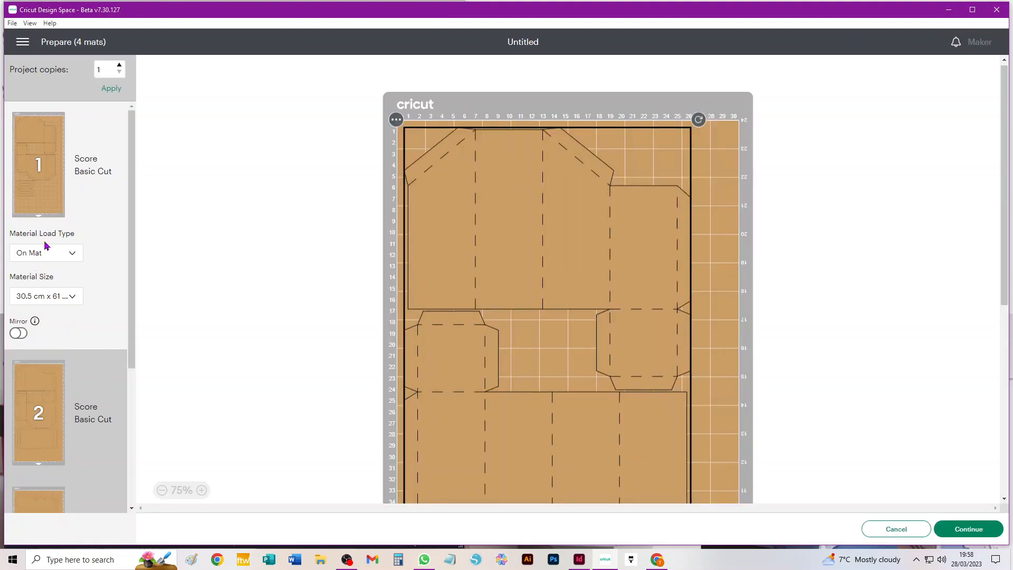
left_click(58, 299)
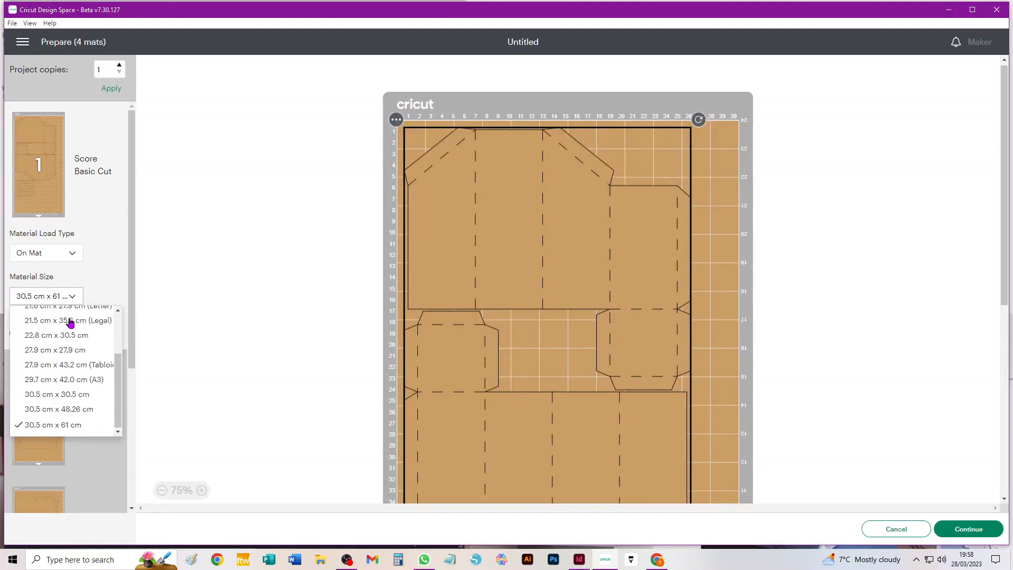
left_click(68, 380)
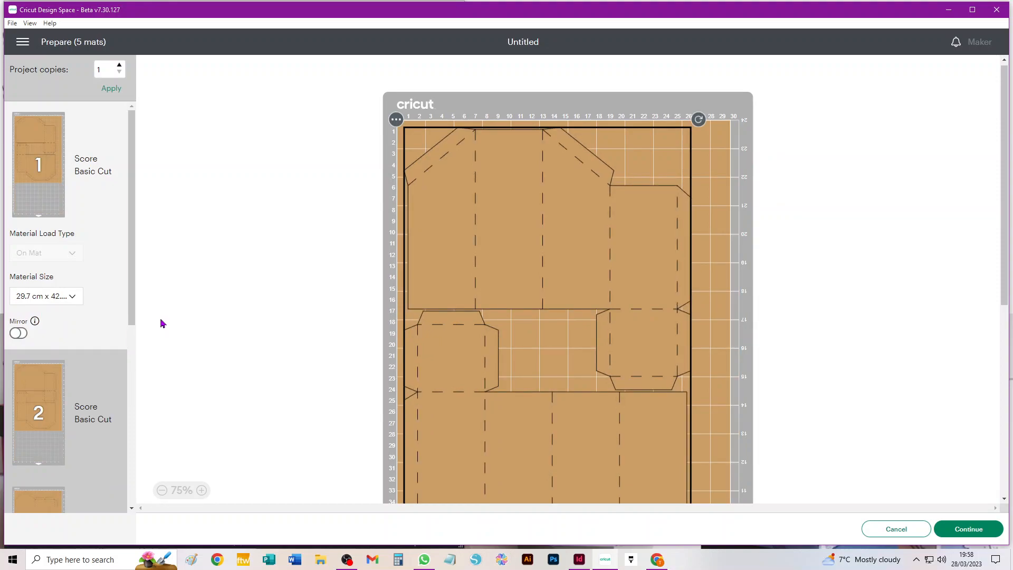
On mat 3, move the folded handle piece into the free space beneath the tabbed panel.
scroll(75, 395, "down", 4)
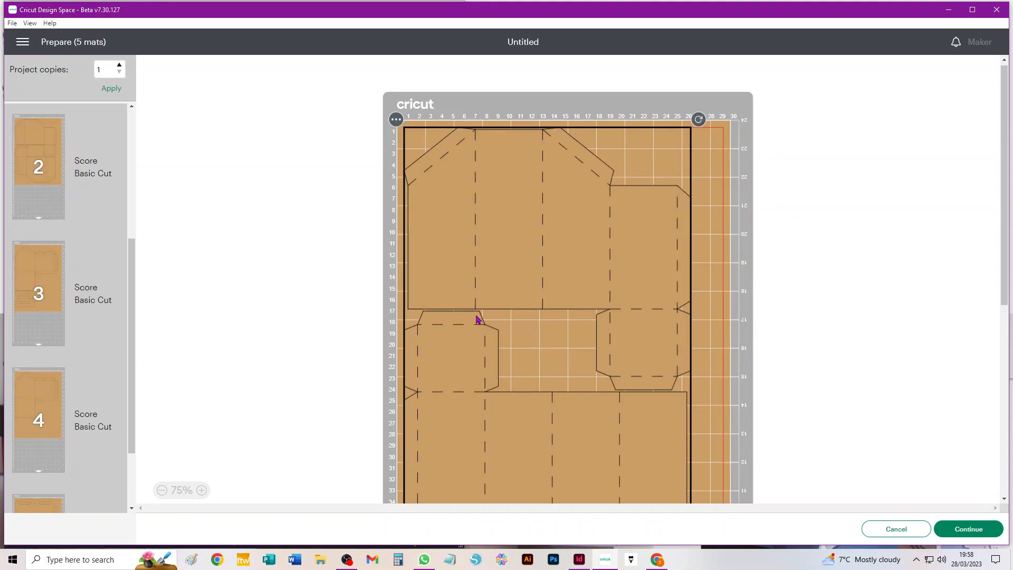
left_click(36, 279)
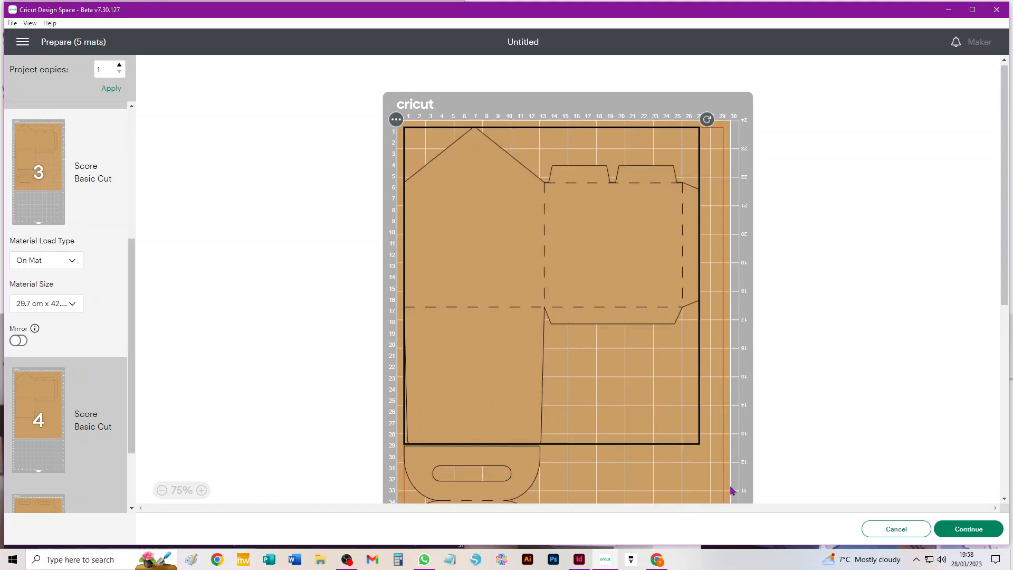
scroll(672, 372, "down", 5)
left_click(522, 304)
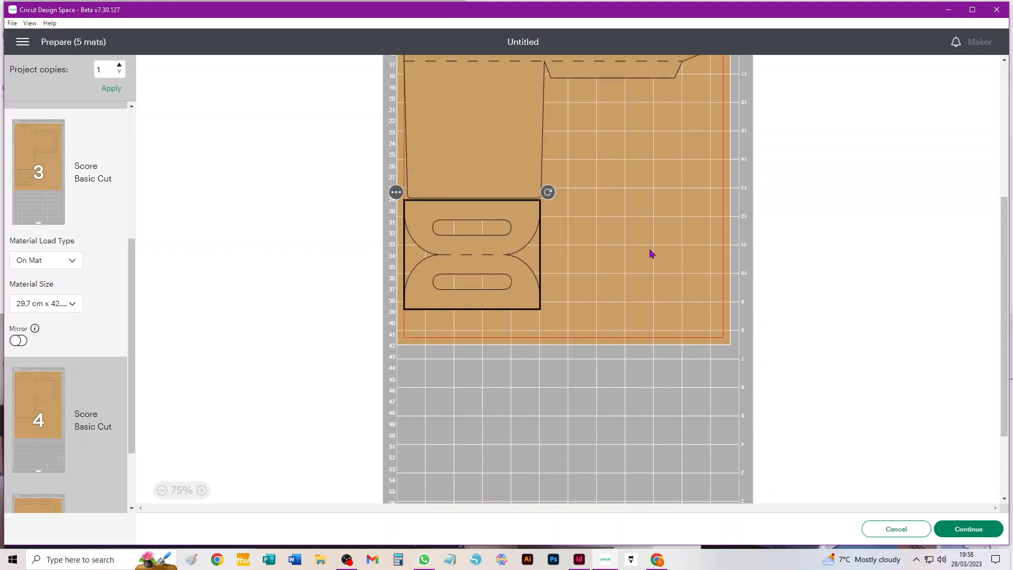
left_click_drag(486, 294, 610, 176)
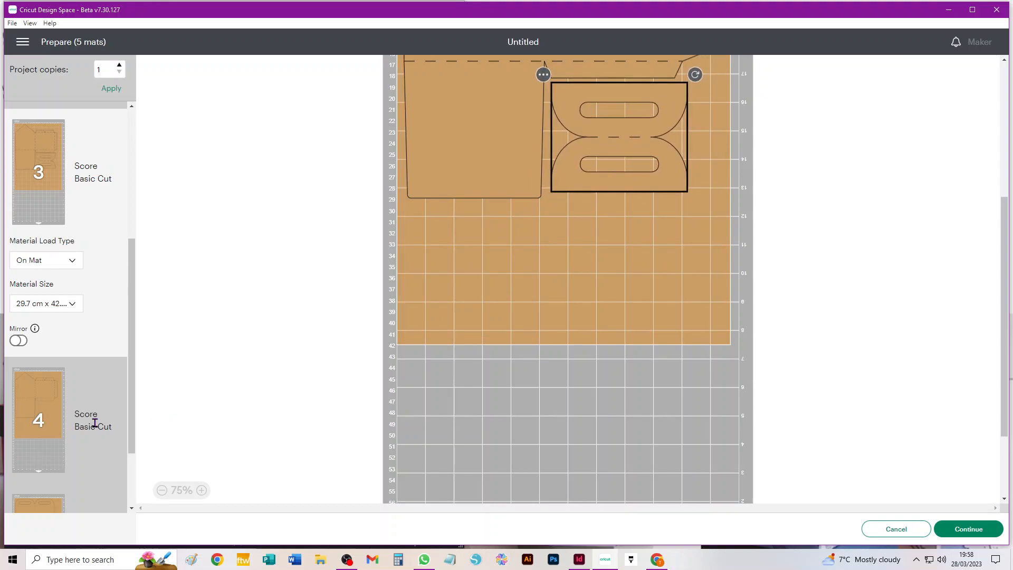
Move the first tall handled divider from mat 5 to mat 3.
scroll(73, 432, "down", 2)
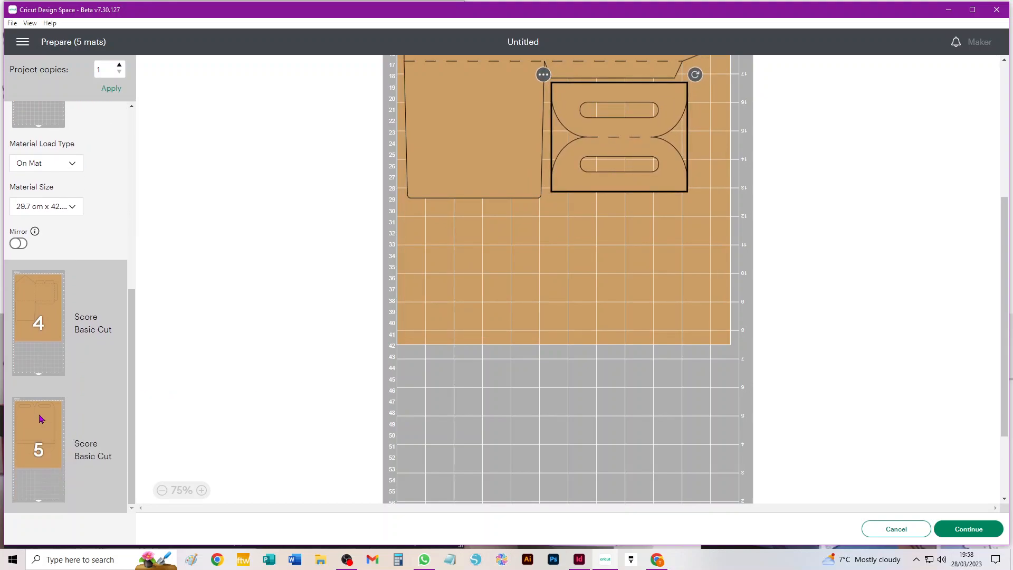
left_click(30, 315)
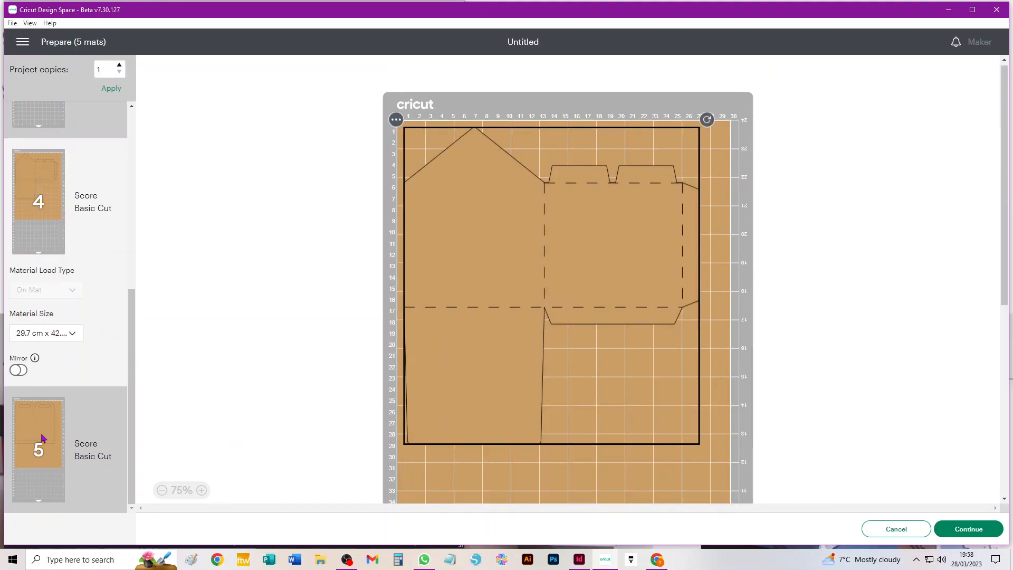
scroll(53, 423, "up", 5)
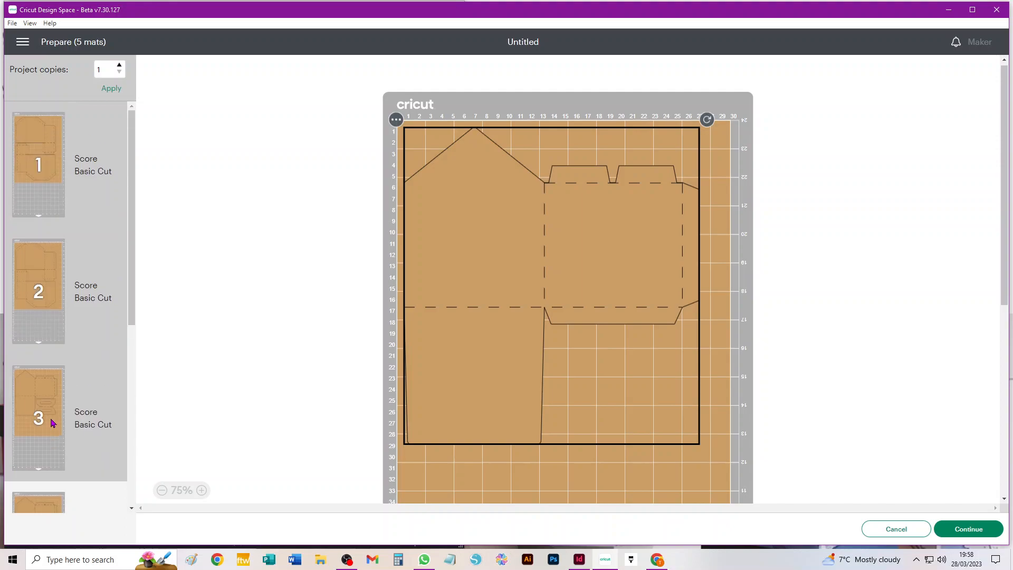
scroll(53, 423, "down", 5)
left_click(52, 423)
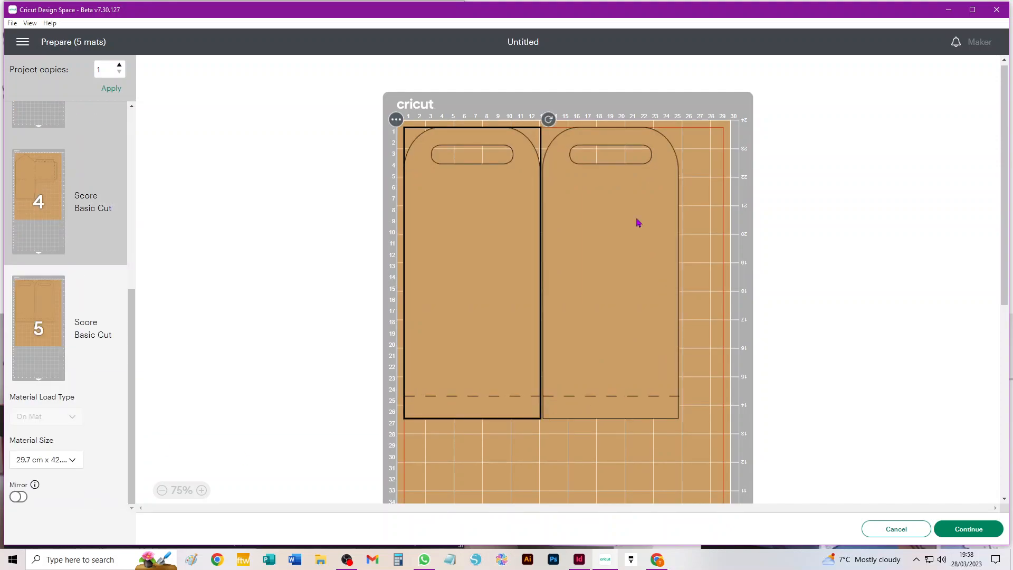
left_click(396, 121)
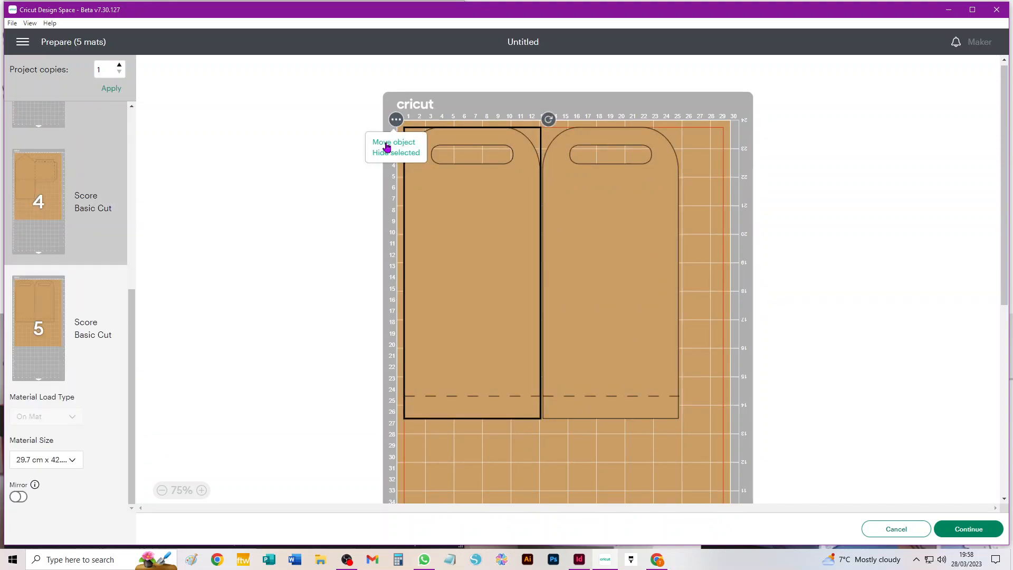
left_click(385, 140)
left_click(496, 189)
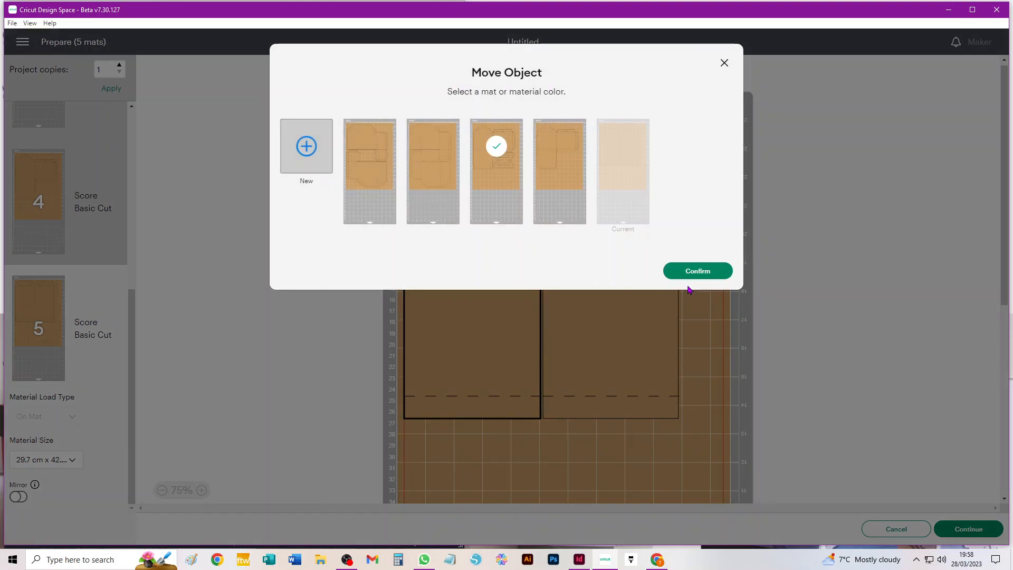
left_click(699, 271)
Rotate the divider on mat 3 to lie horizontally with its handle facing left, and place it just below the other pieces.
left_click_drag(495, 133, 543, 302)
scroll(715, 308, "up", 5)
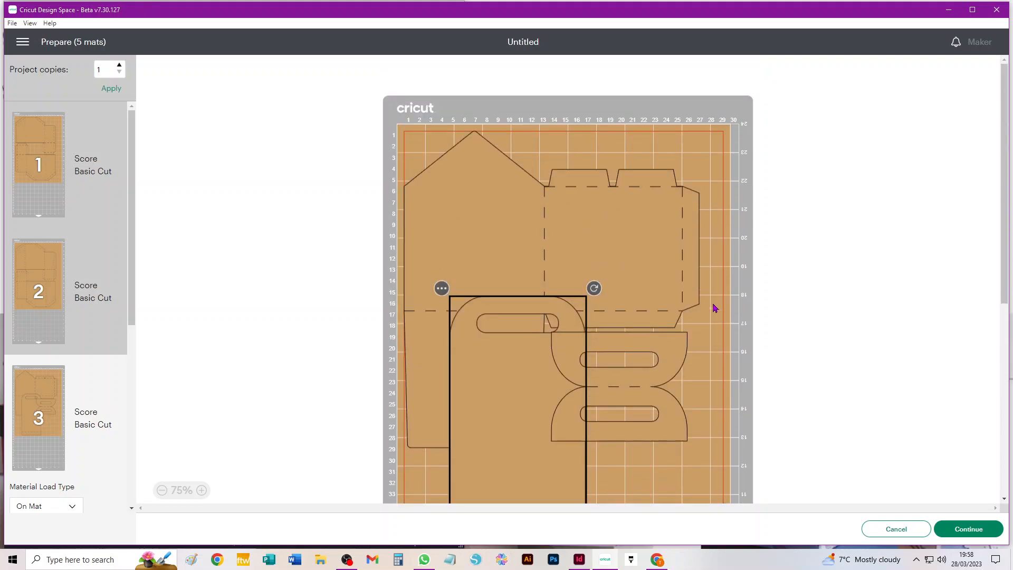
left_click_drag(594, 288, 413, 396)
scroll(600, 303, "down", 5)
left_click_drag(497, 88, 496, 176)
scroll(730, 372, "up", 5)
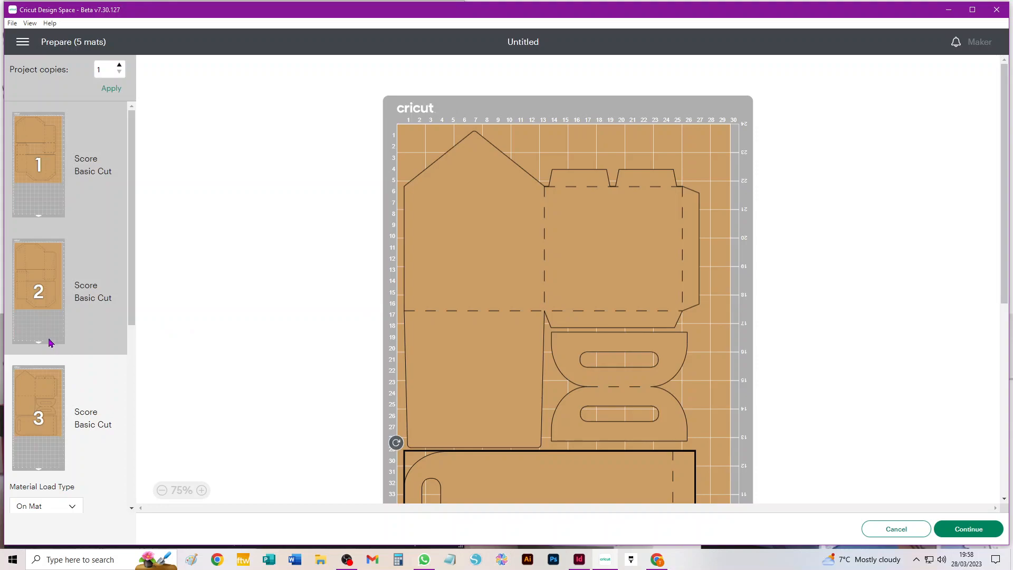
Move the remaining tall handled divider from mat 5 to mat 4.
scroll(50, 319, "down", 6)
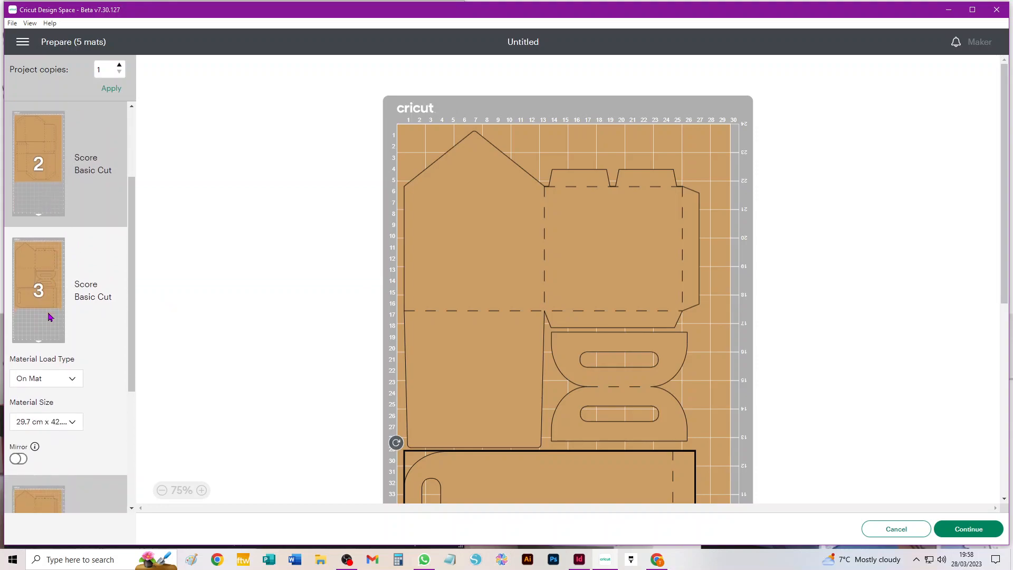
left_click(41, 431)
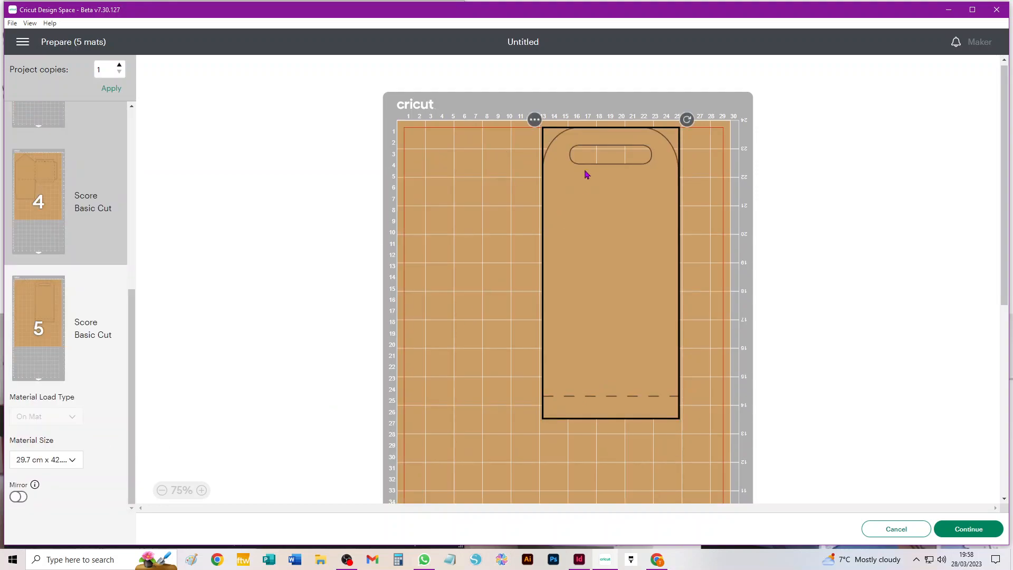
left_click(534, 120)
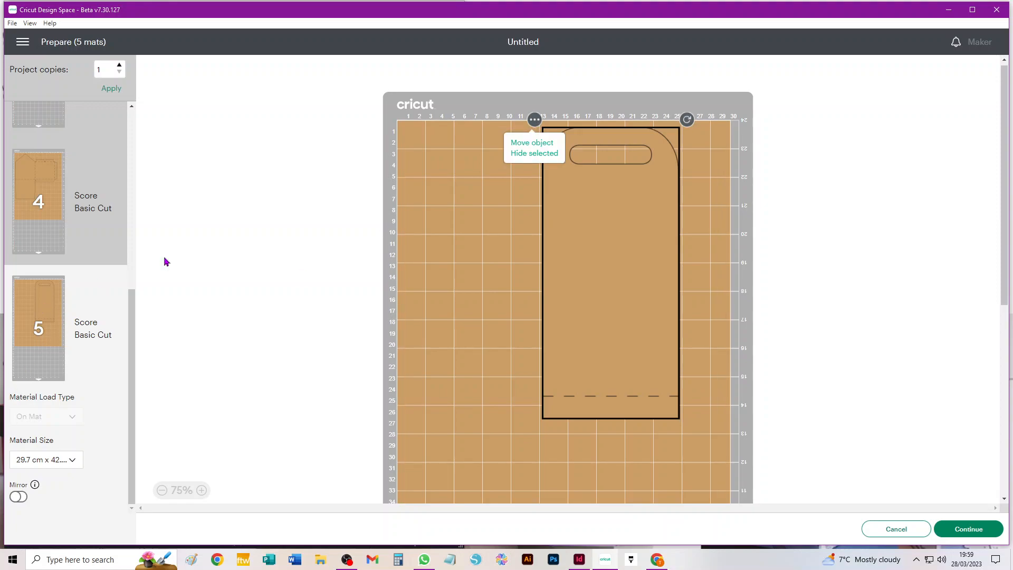
left_click(530, 144)
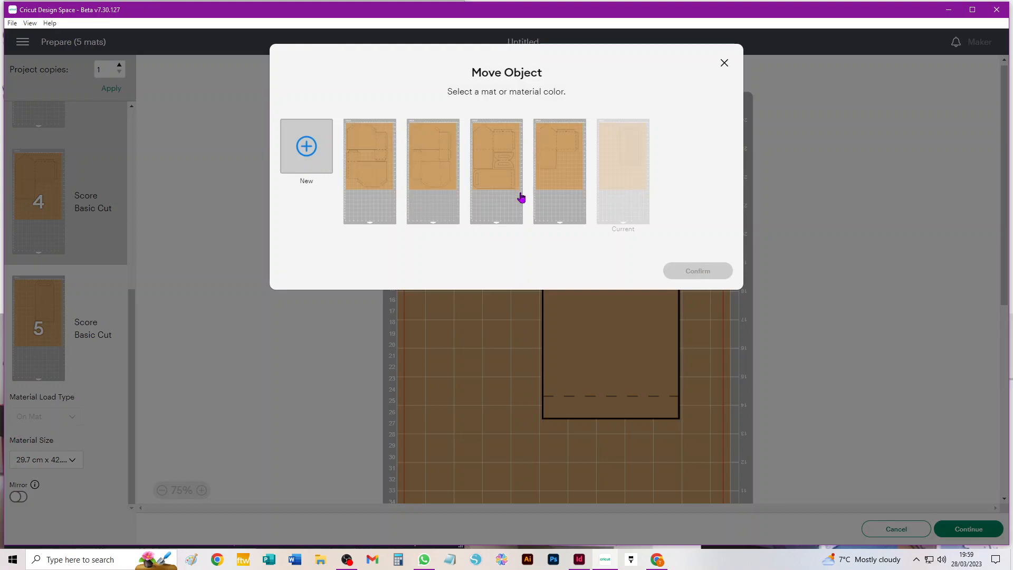
left_click(559, 161)
left_click(686, 271)
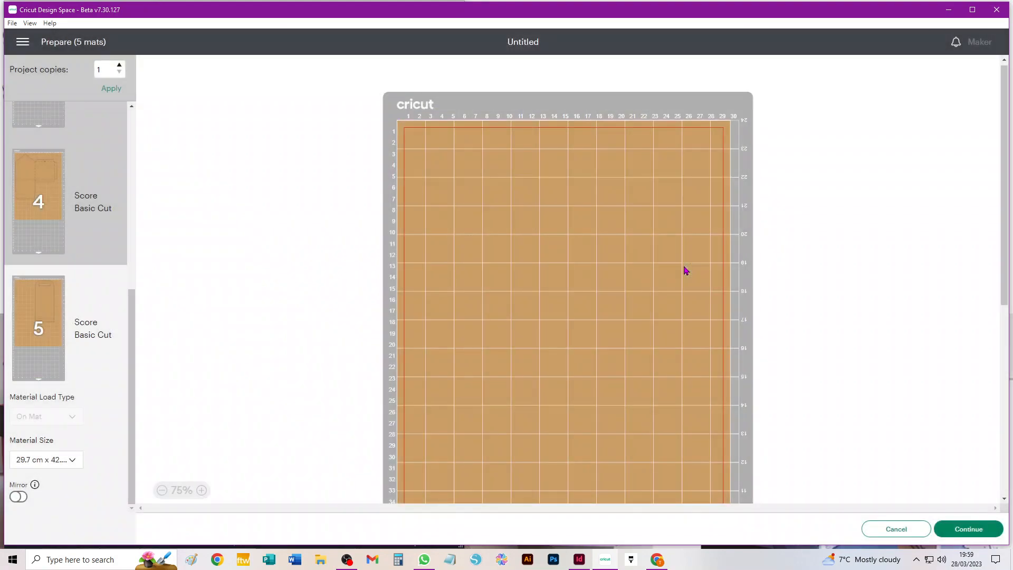
Rotate the divider on mat 4 to lie horizontally with its handle facing left, and place it just below the large caddy piece.
left_click(162, 490)
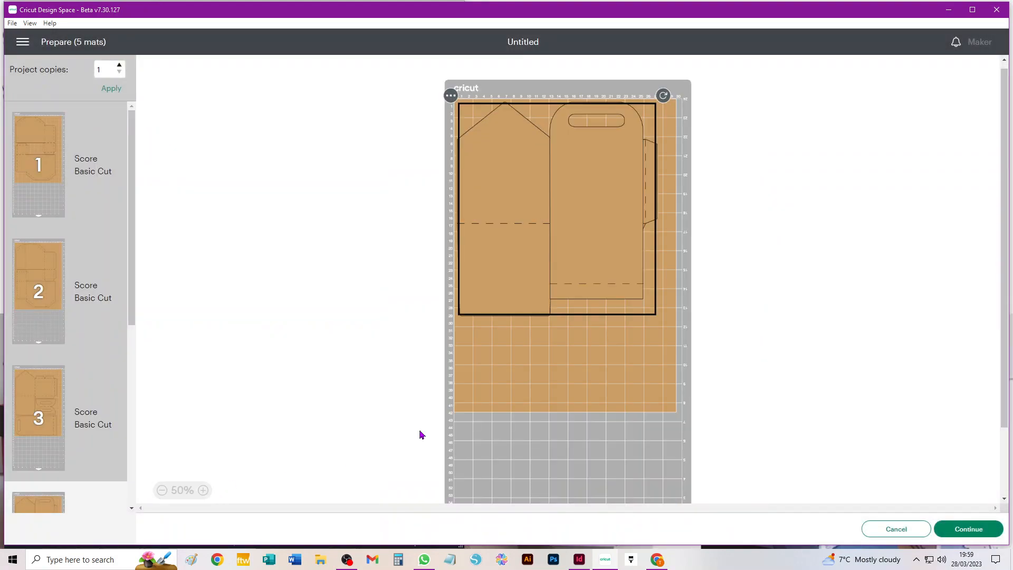
left_click_drag(615, 153, 564, 270)
left_click_drag(608, 200, 438, 258)
left_click_drag(547, 325, 535, 404)
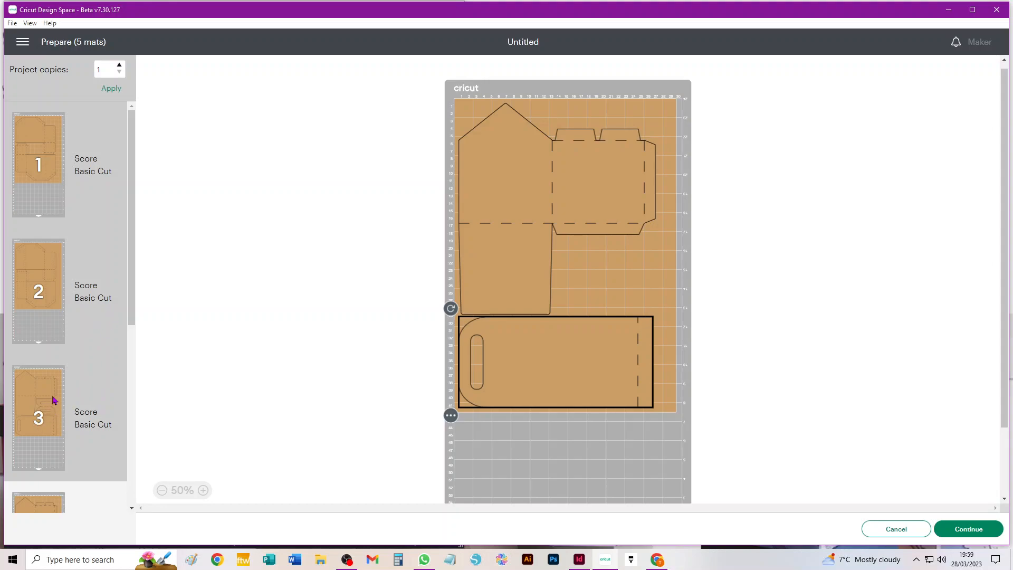
Check the last mats in the preview, and return to the canvas without continuing to cut.
scroll(65, 399, "down", 5)
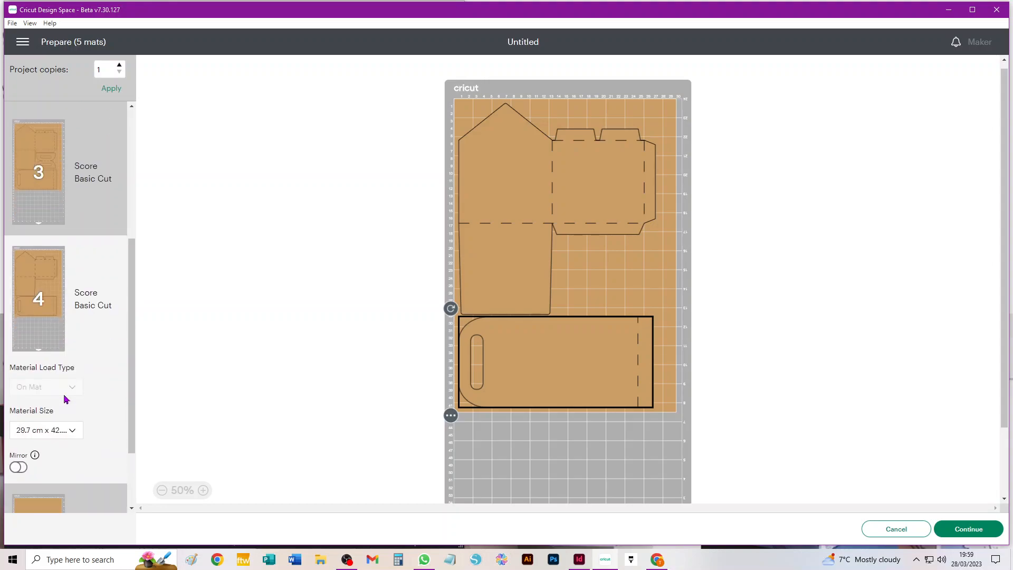
scroll(66, 398, "down", 2)
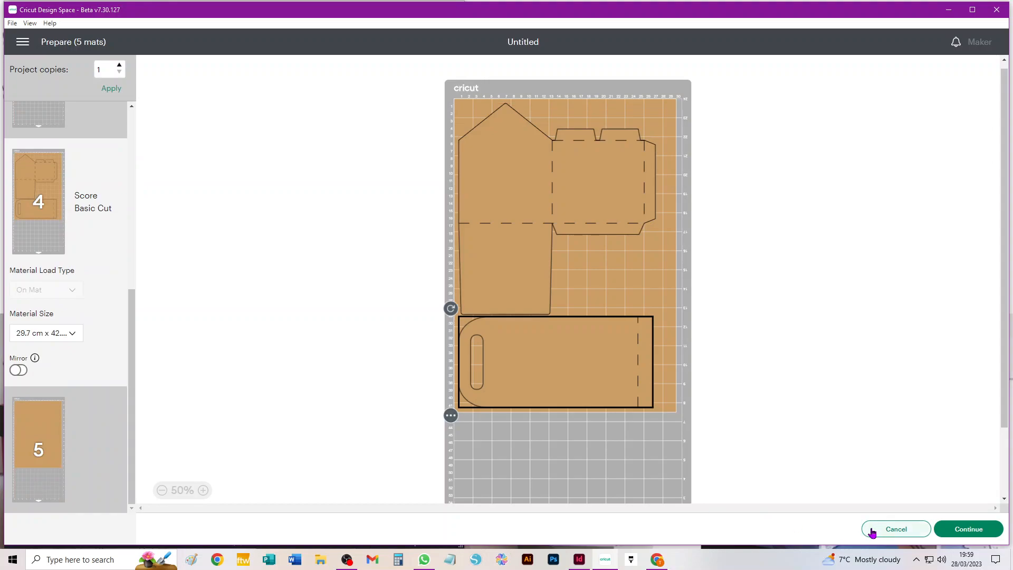
left_click(912, 533)
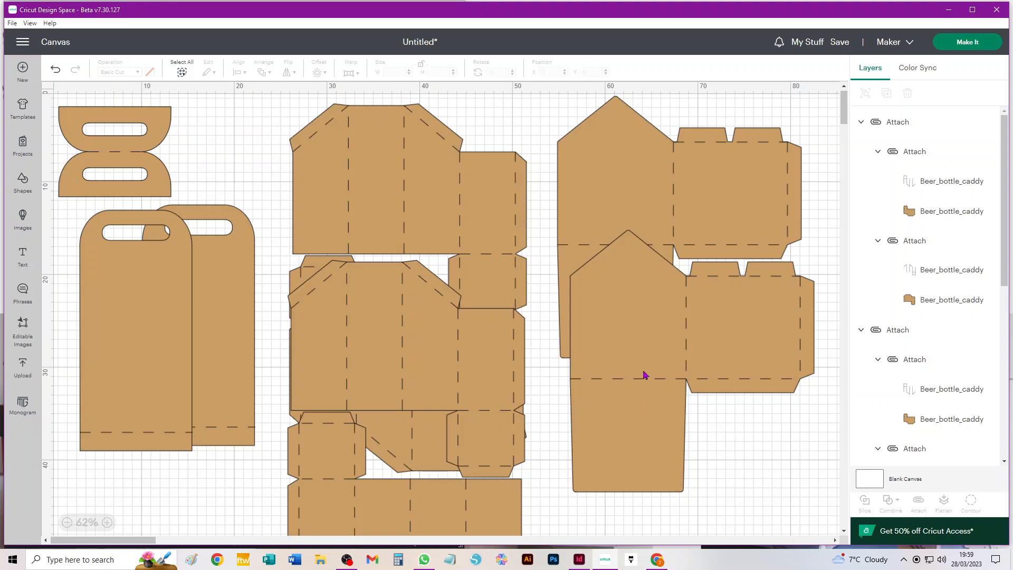
Change the material color of the front attached caddy body pair to purple.
left_click(927, 302)
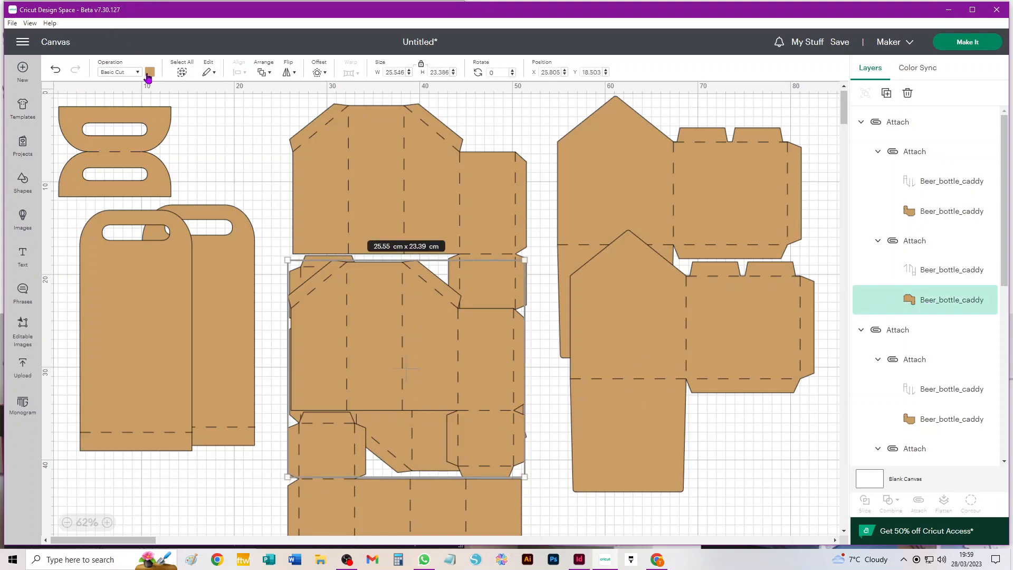
left_click(149, 73)
left_click(174, 146)
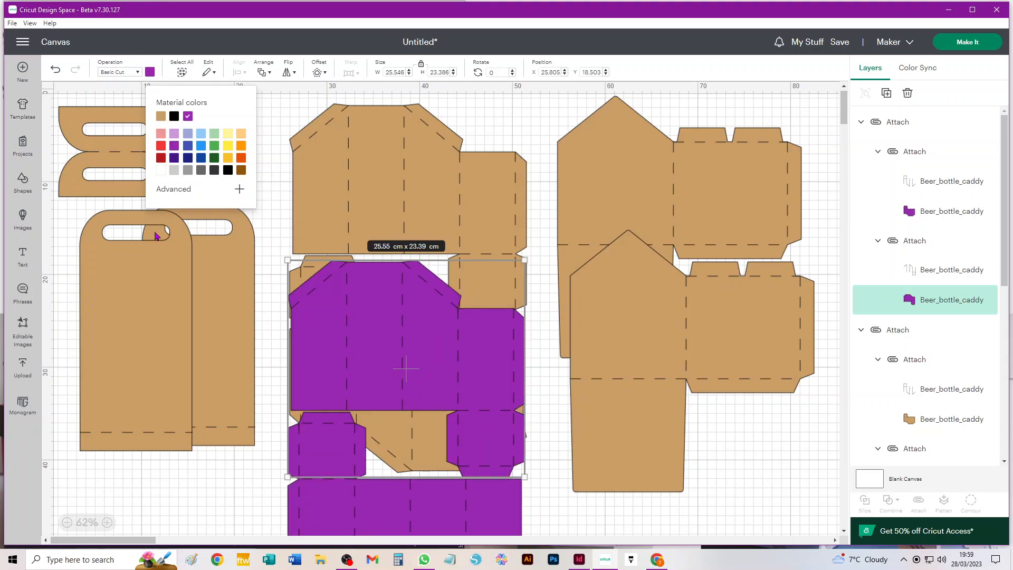